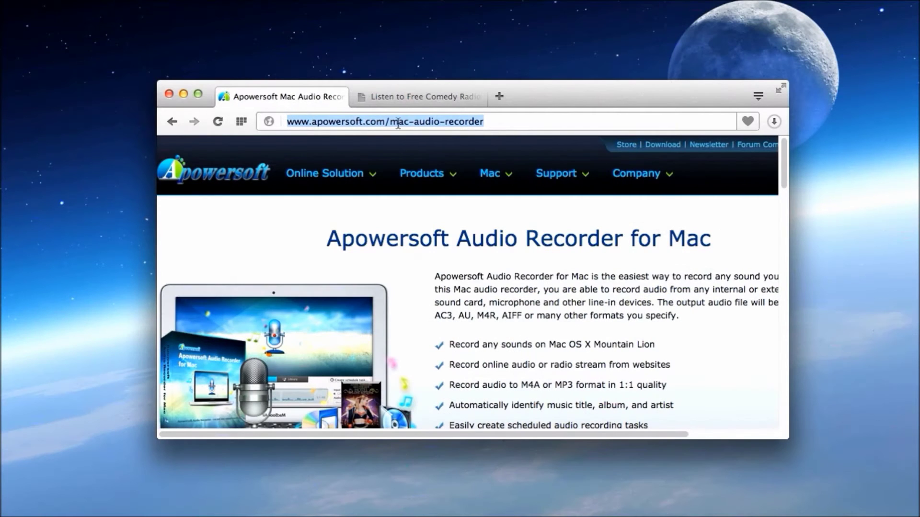
Download the Mac installer from Firefox's Apowersoft Audio Recorder page, then put Firefox away.
click(756, 215)
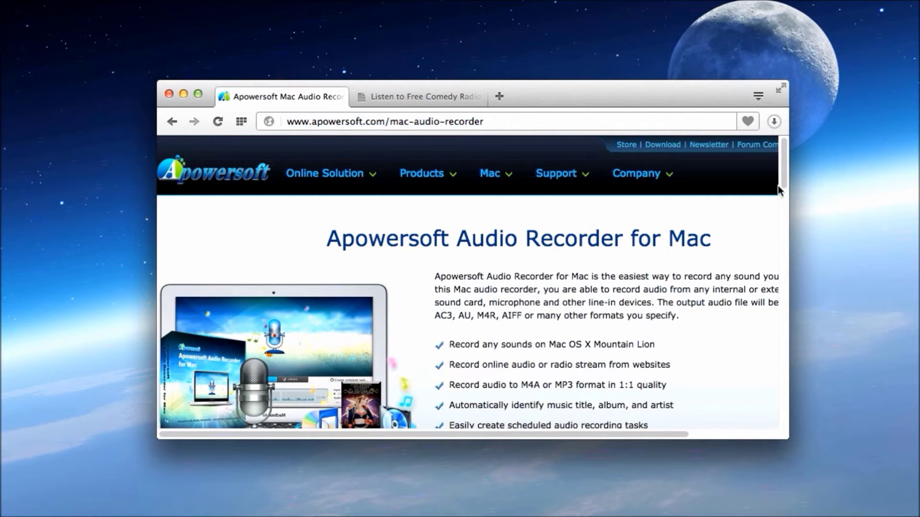
drag(782, 178, 795, 238)
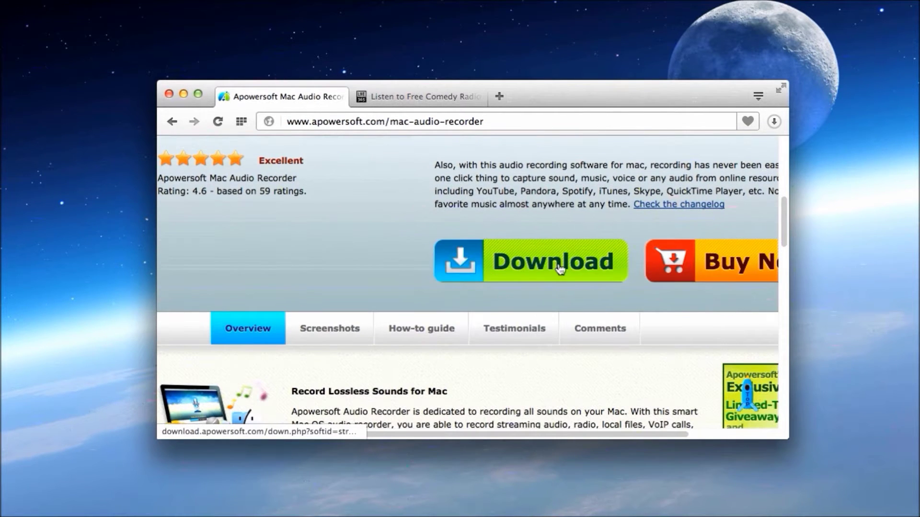
click(558, 268)
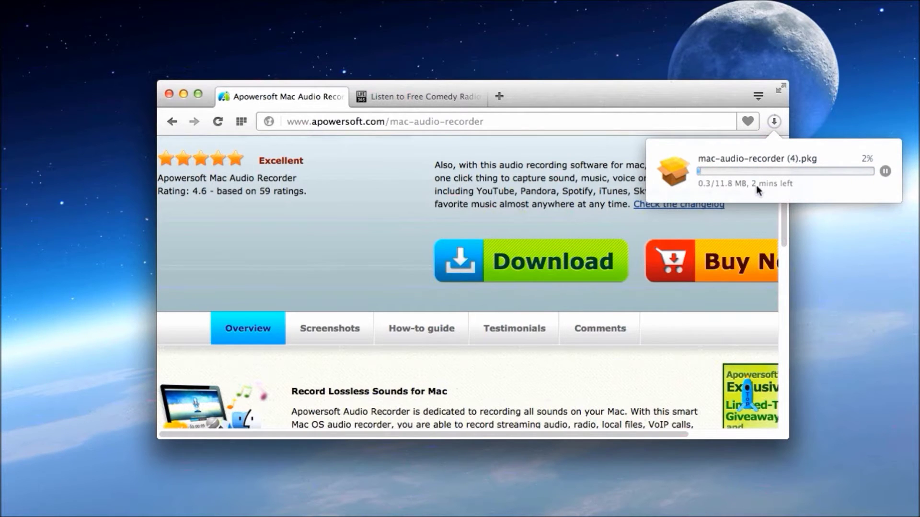
click(686, 92)
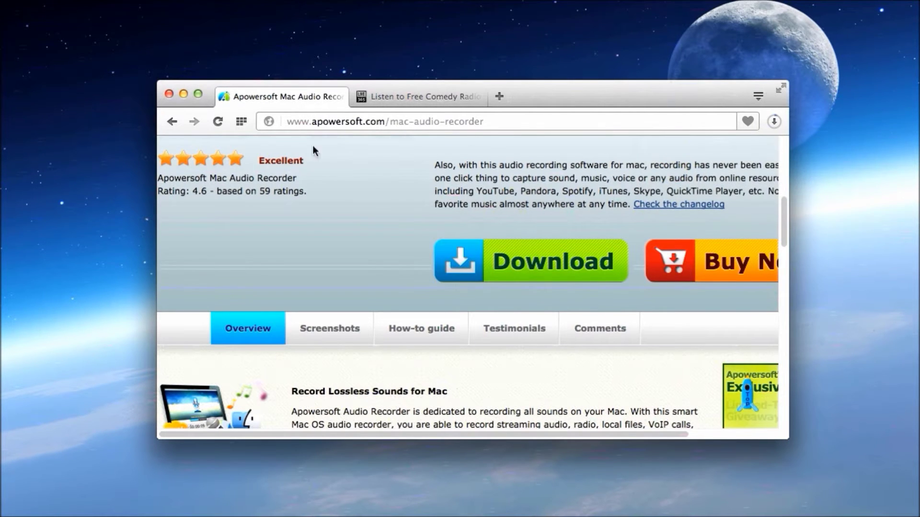
click(185, 95)
Launch Apowersoft Audio Recorder from the desktop and keep English as the interface language.
click(501, 188)
double_click(501, 189)
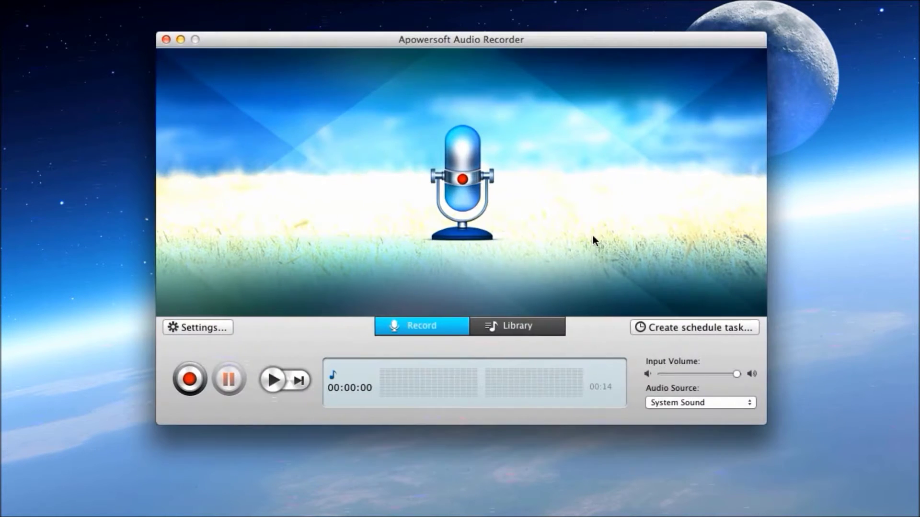
drag(450, 42, 444, 46)
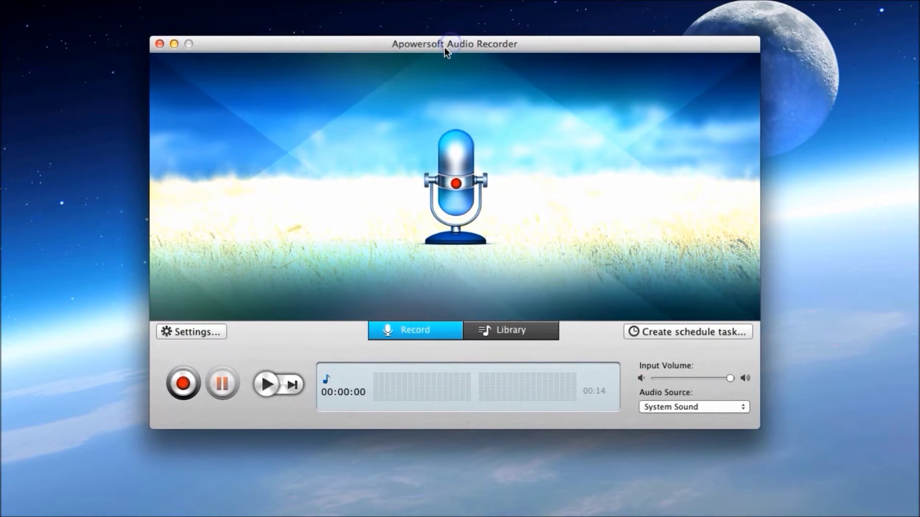
click(199, 332)
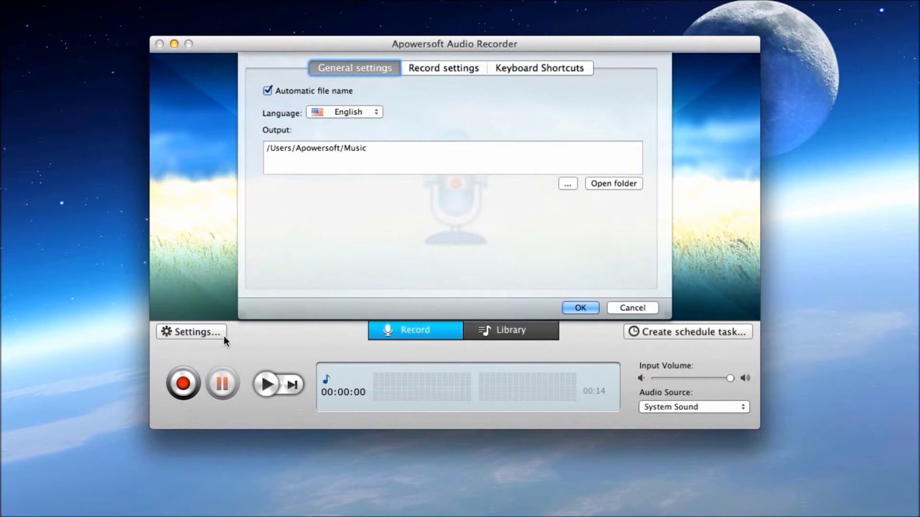
click(346, 112)
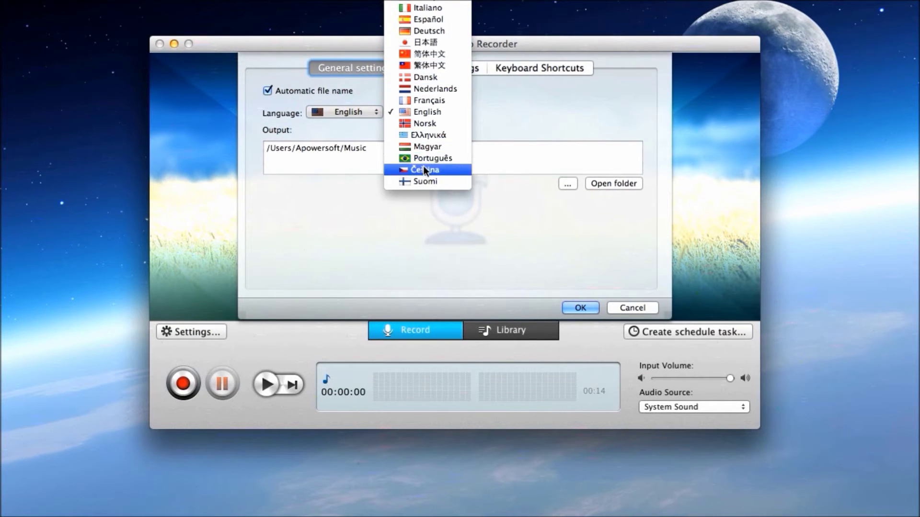
click(412, 112)
Keep silence skipping on and MP3 High Quality output, review shortcuts, and confirm settings.
click(432, 73)
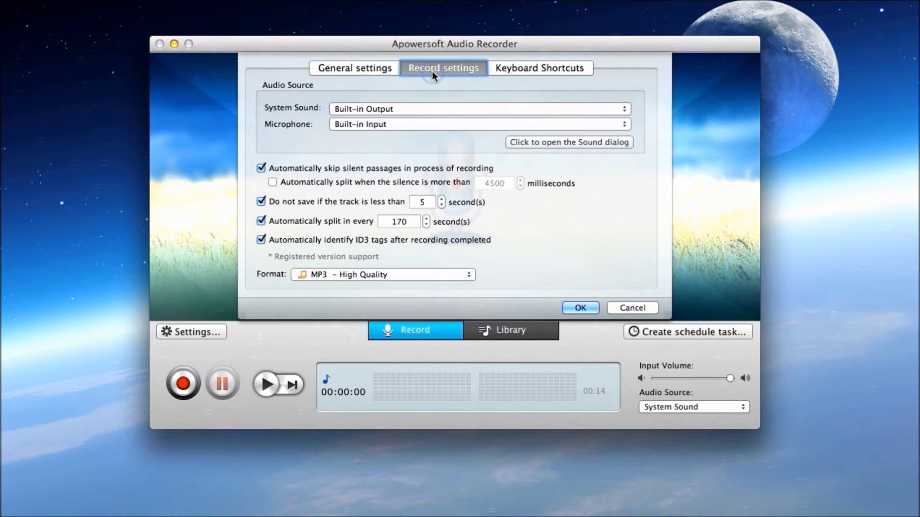
click(271, 168)
click(262, 168)
click(405, 273)
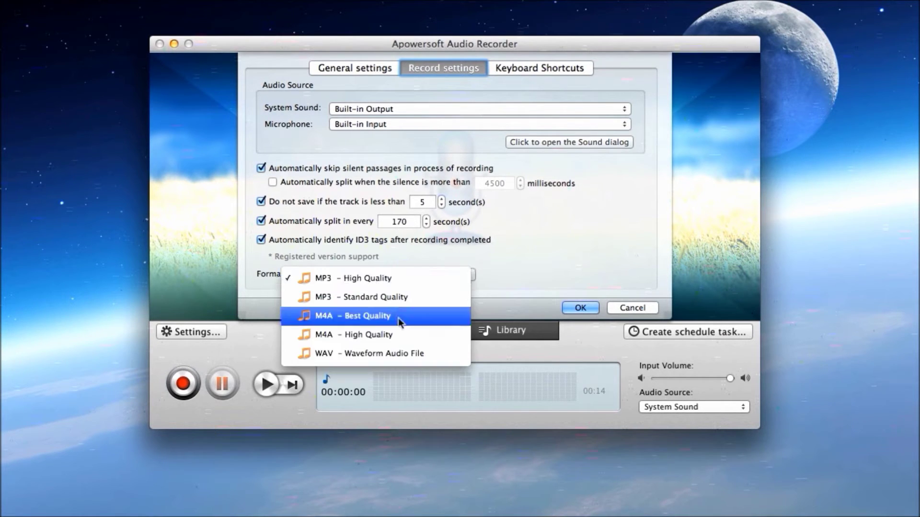
click(385, 279)
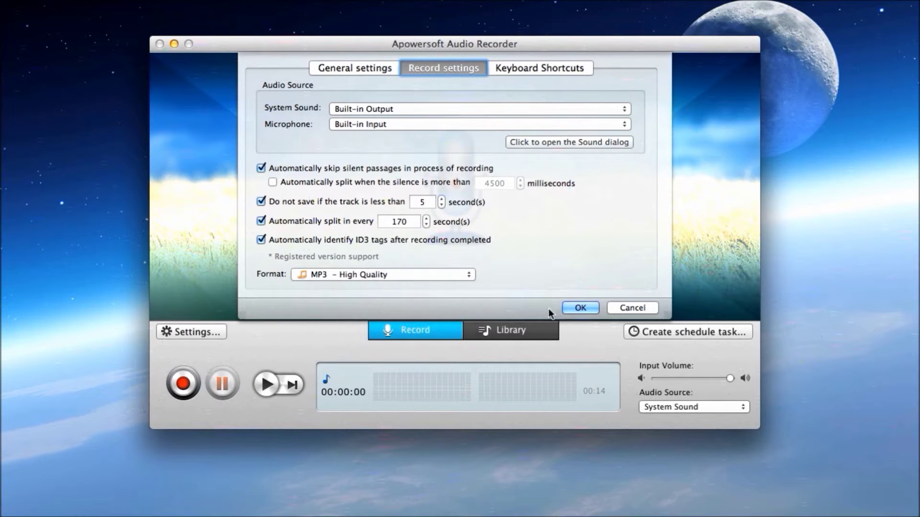
click(550, 66)
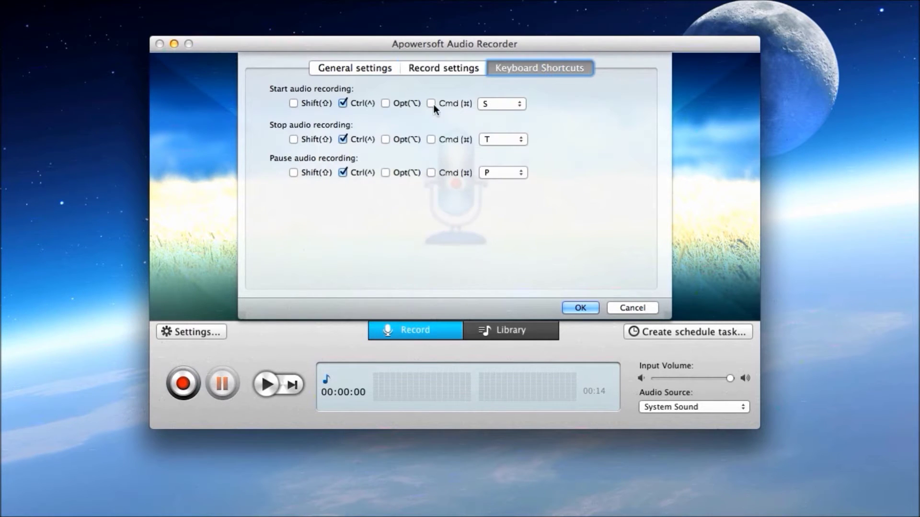
click(584, 308)
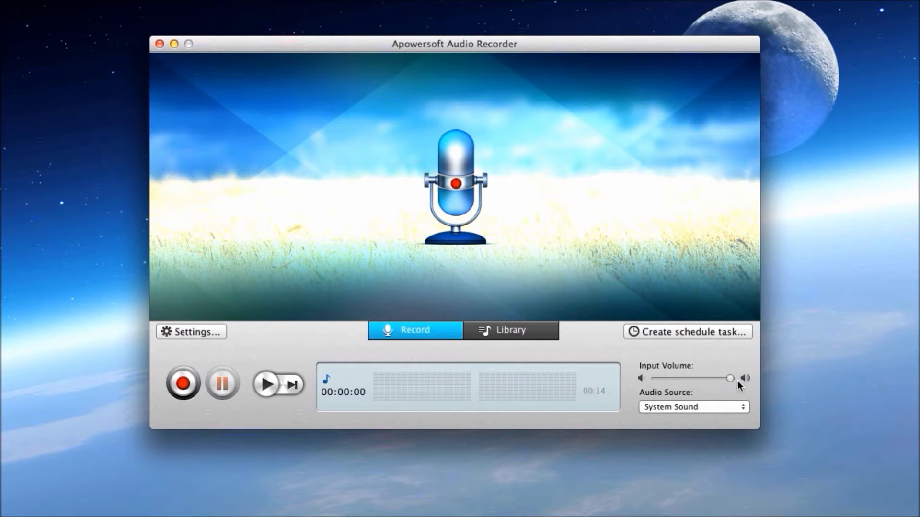
Start recording System Sound while playing the Live365 comedy radio stream.
click(706, 404)
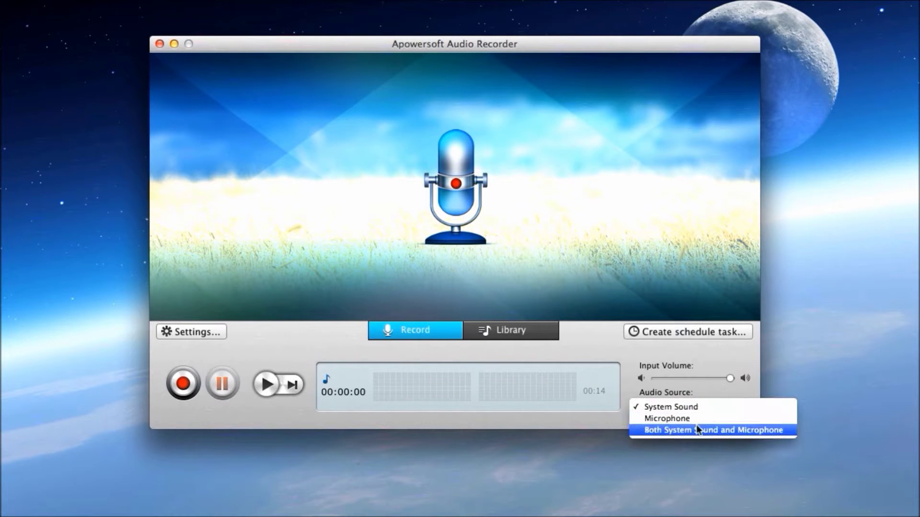
click(690, 408)
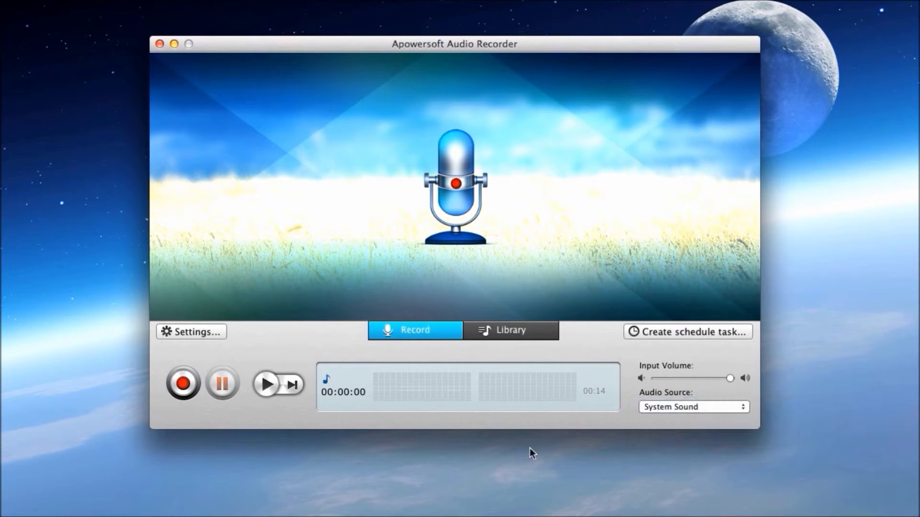
click(185, 386)
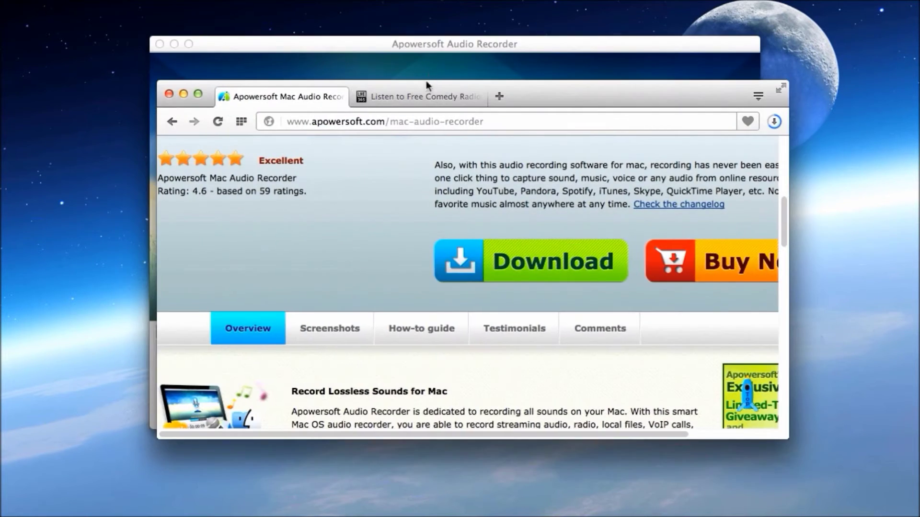
click(421, 92)
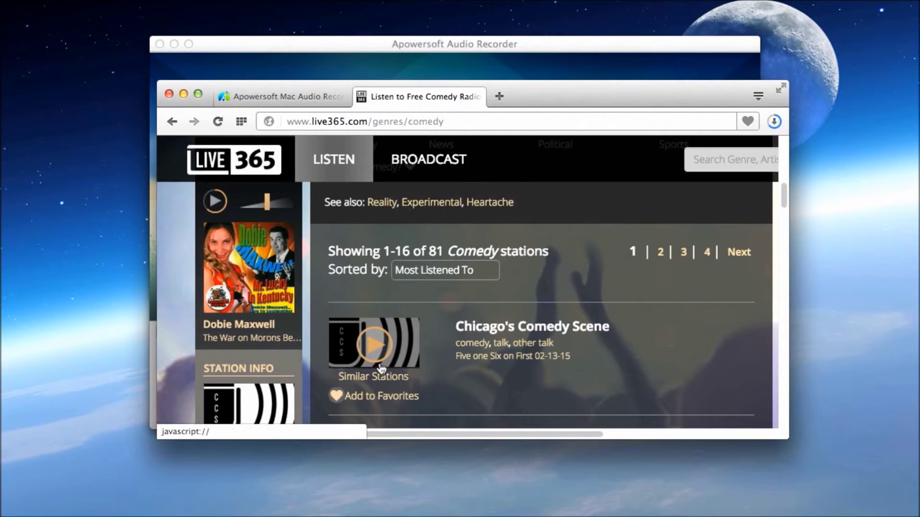
click(217, 207)
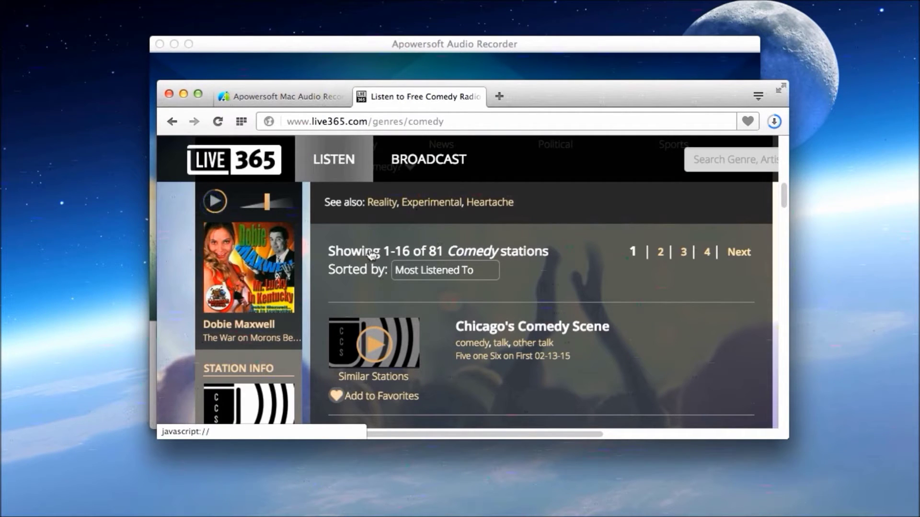
click(415, 45)
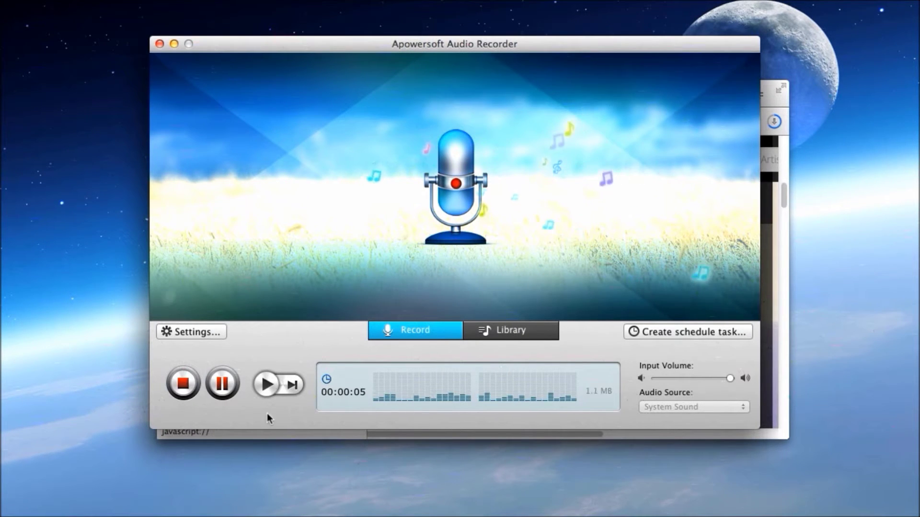
Pause, resume and stop the recording as Track214, then stop the radio stream.
click(227, 385)
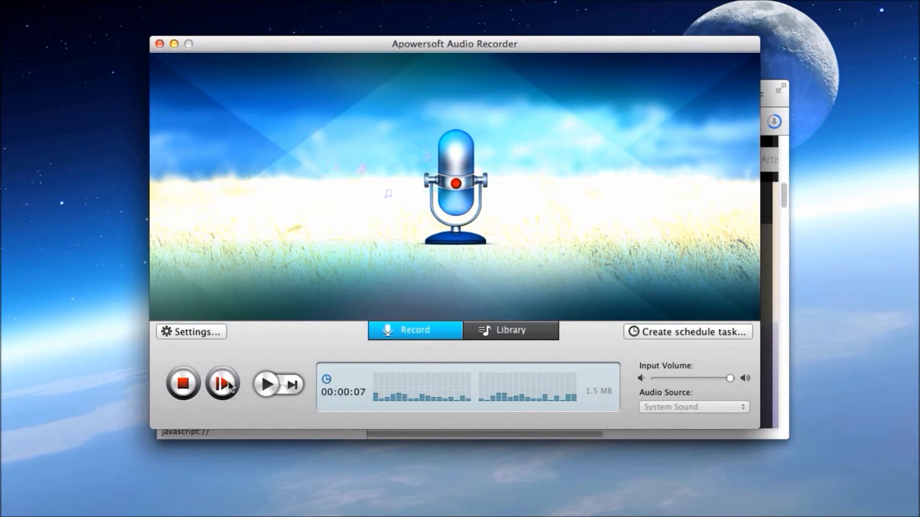
click(229, 387)
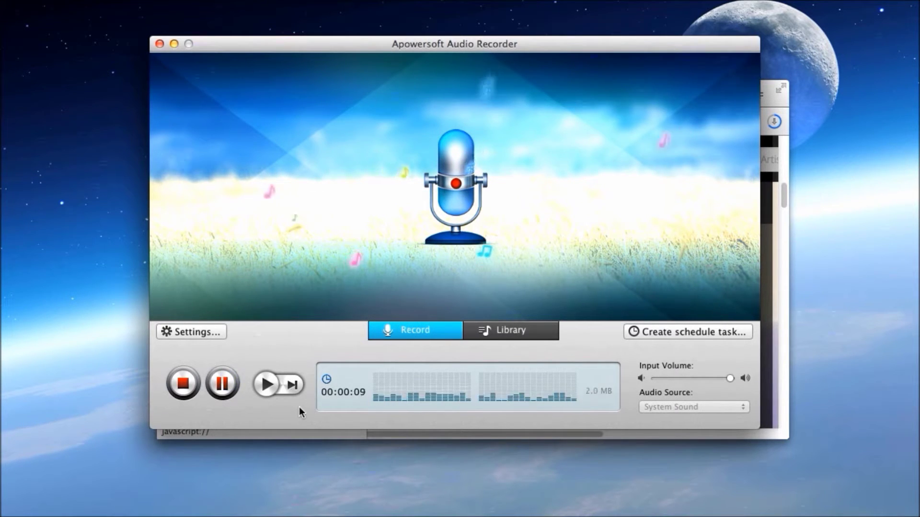
click(187, 382)
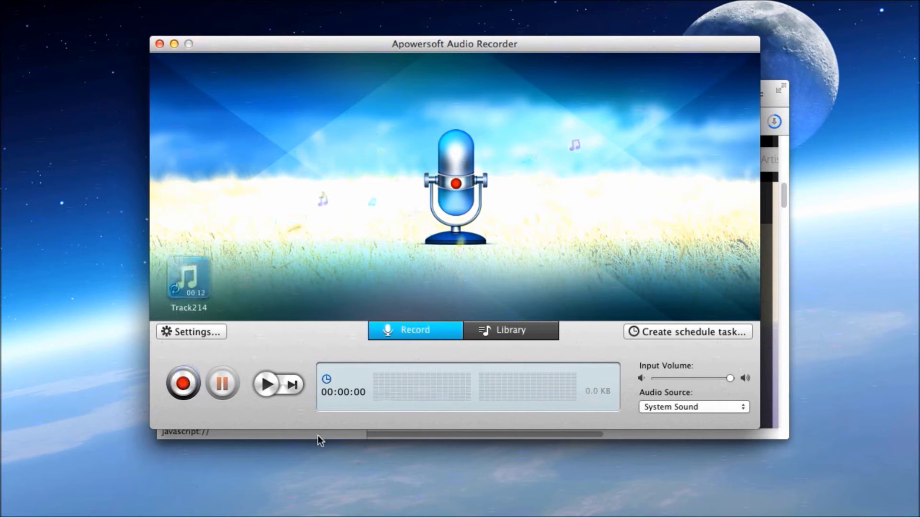
click(356, 435)
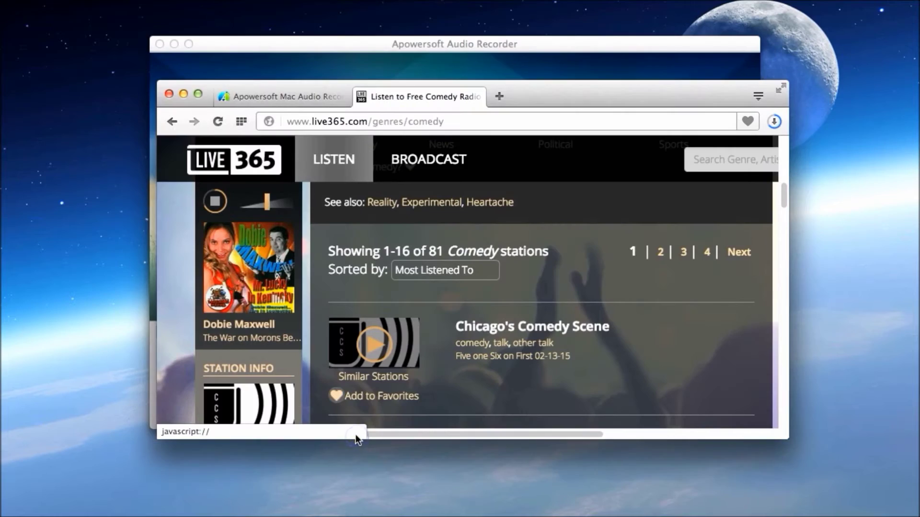
click(222, 209)
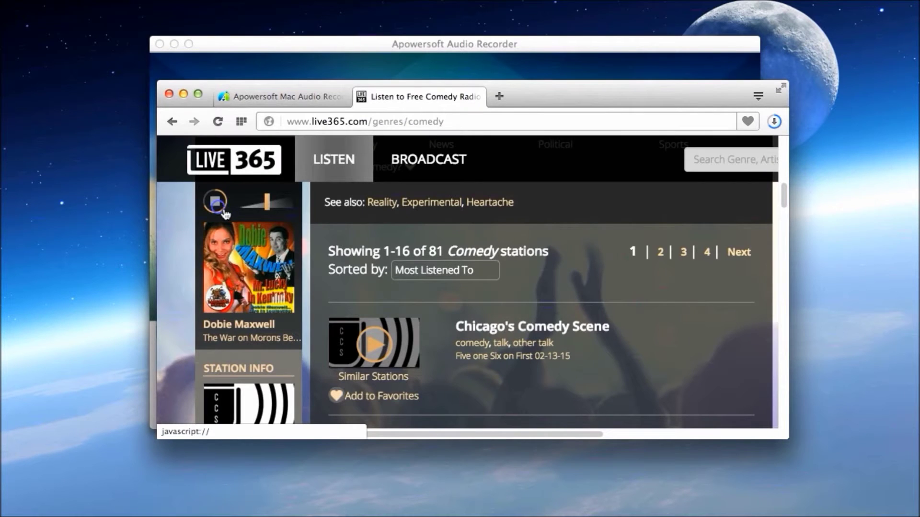
click(184, 94)
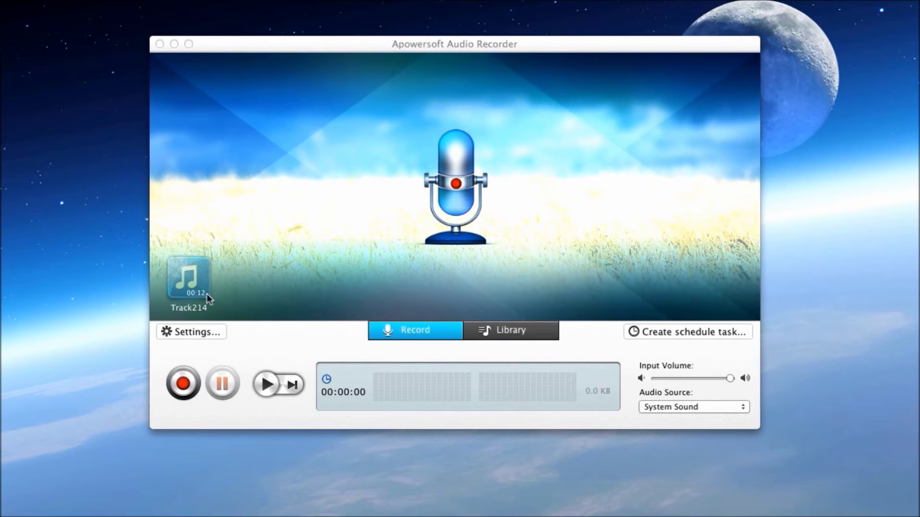
Play back Track214, skip ahead, and stop playback.
click(190, 278)
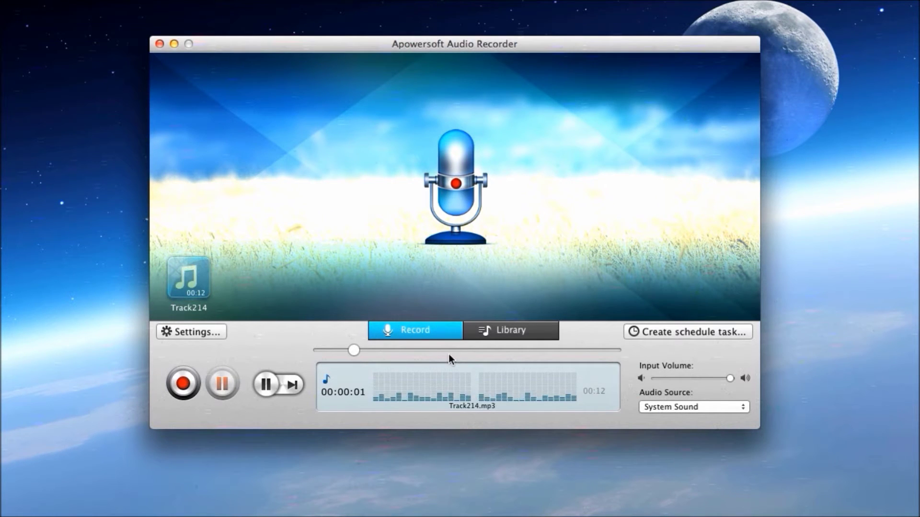
click(468, 350)
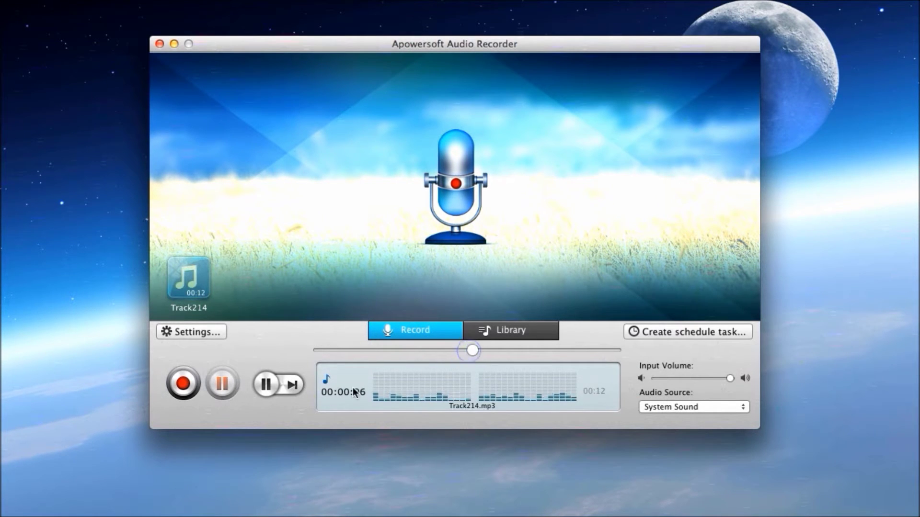
click(277, 384)
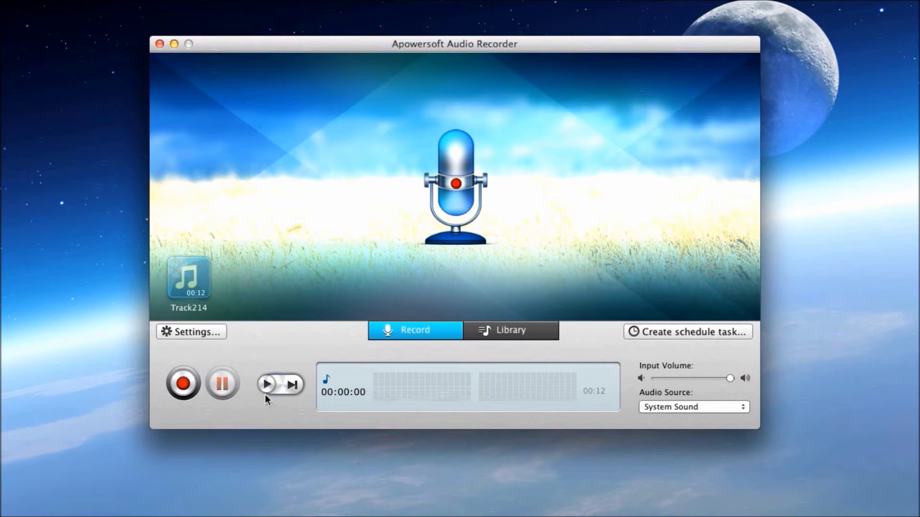
Create scheduled task task123 with an adjusted start time, then show Track215 in Finder.
click(674, 333)
text(task123)
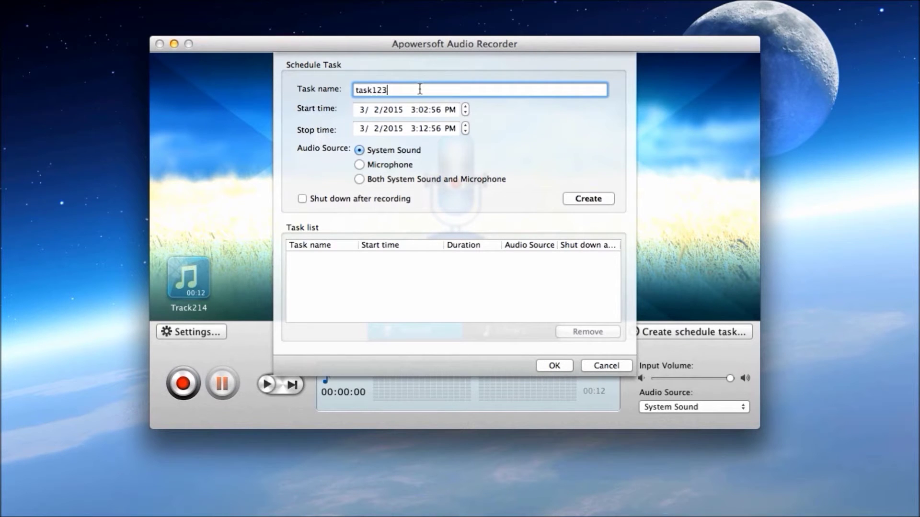
click(425, 112)
text(4)
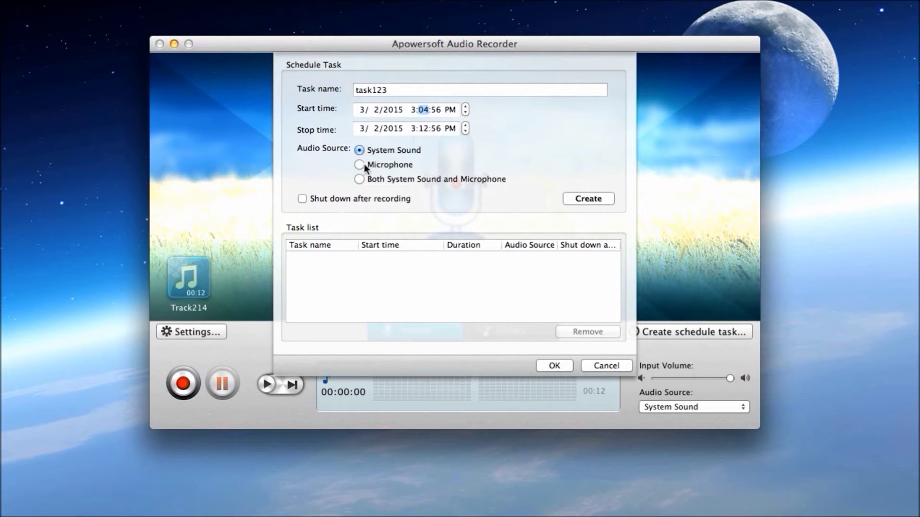
click(586, 198)
click(552, 367)
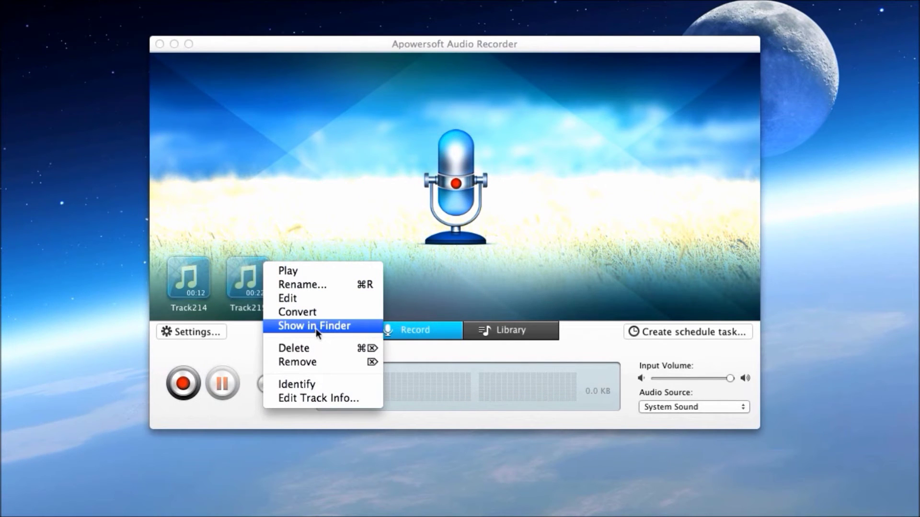
click(316, 327)
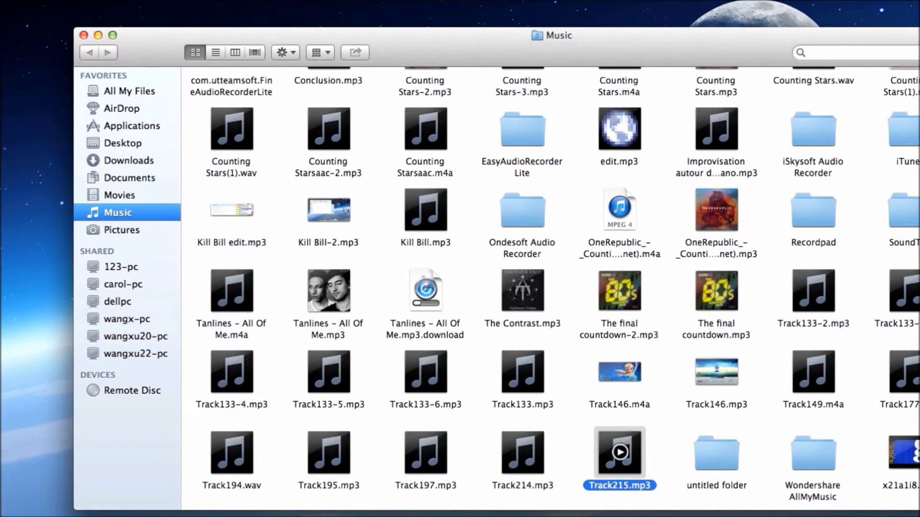
click(619, 451)
Set the Desktop image large-21655905.jpg as Track215's artwork.
click(99, 36)
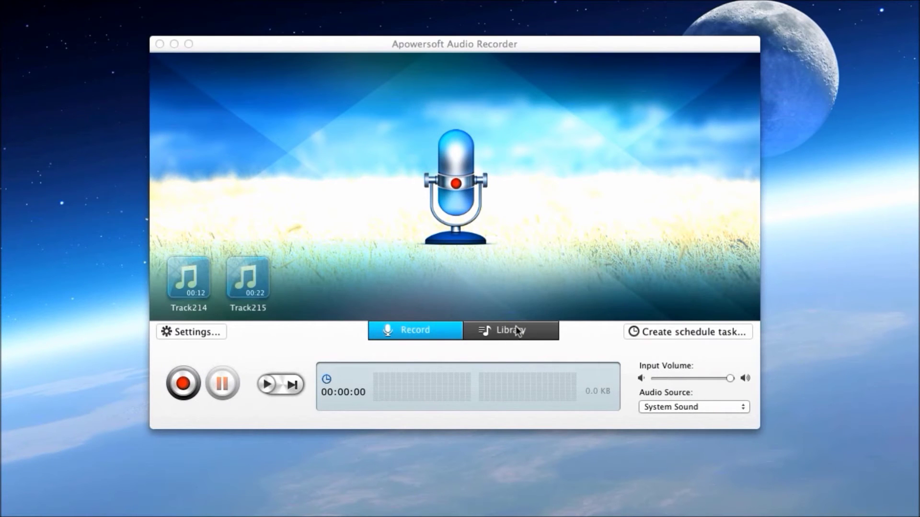
click(515, 327)
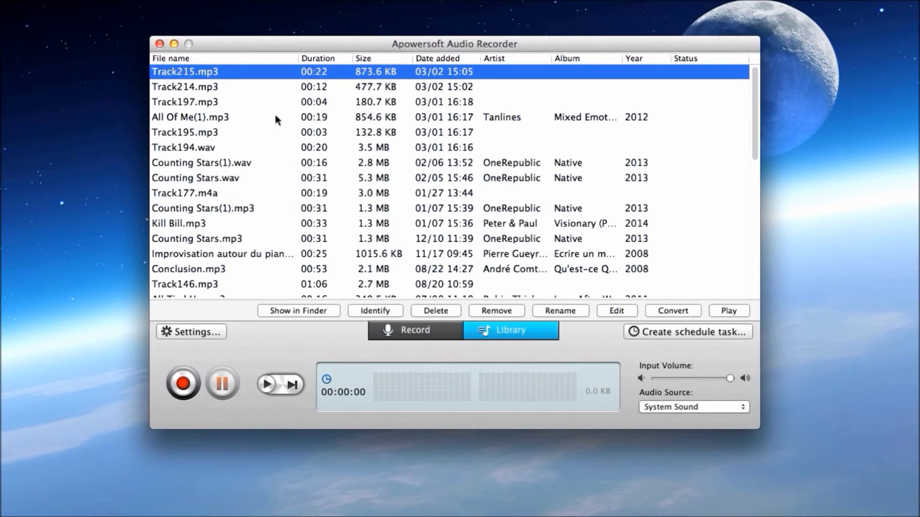
right_click(315, 69)
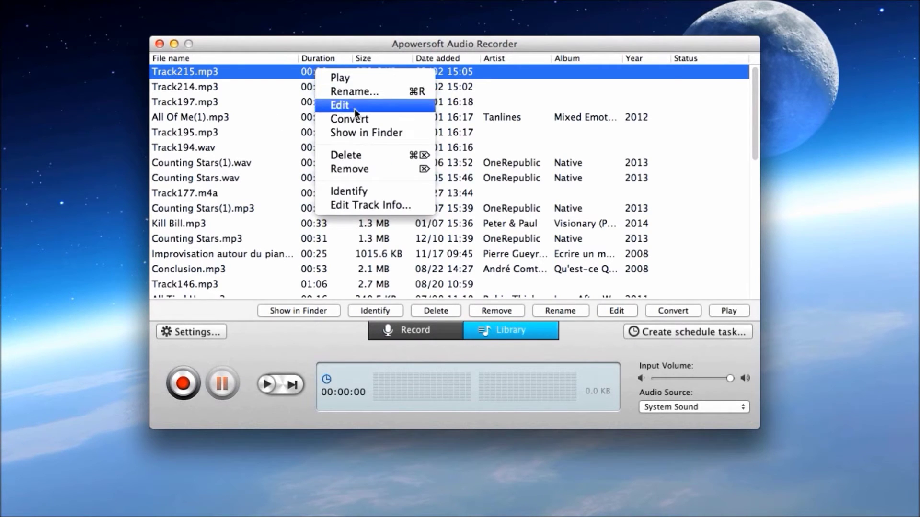
click(367, 208)
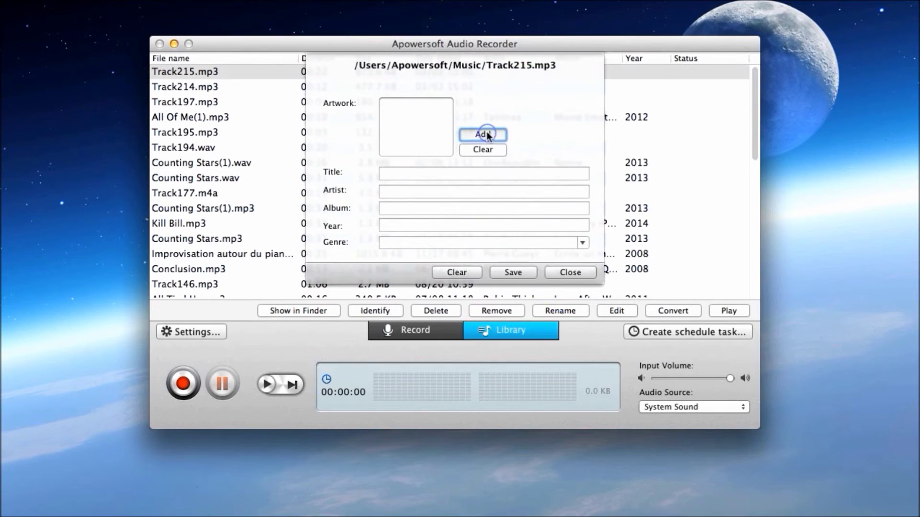
click(483, 134)
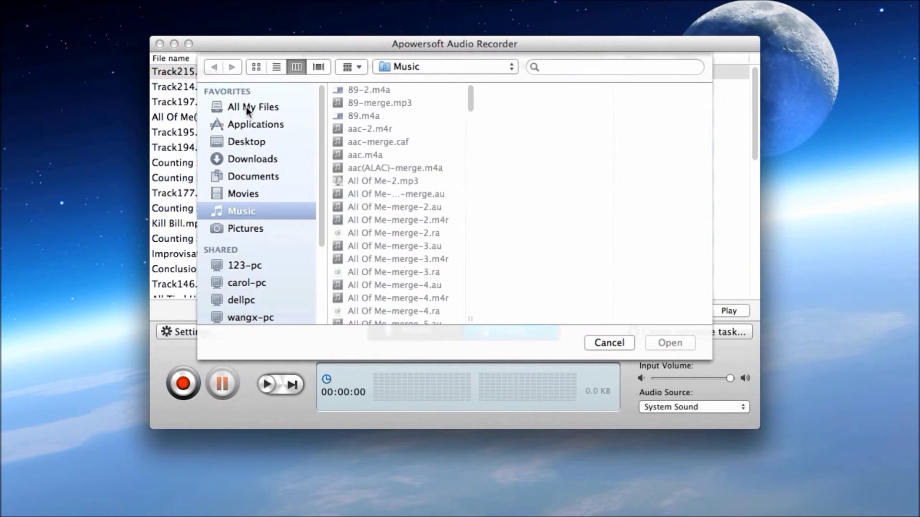
click(237, 145)
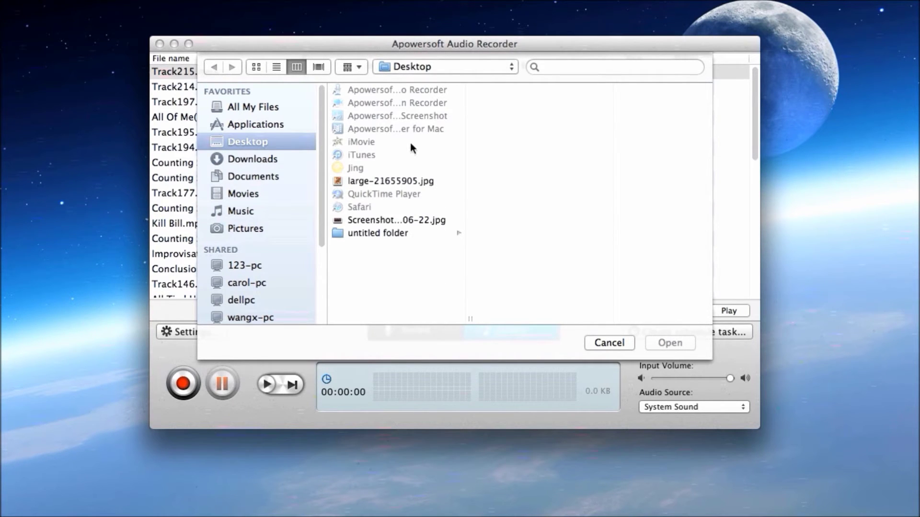
click(399, 180)
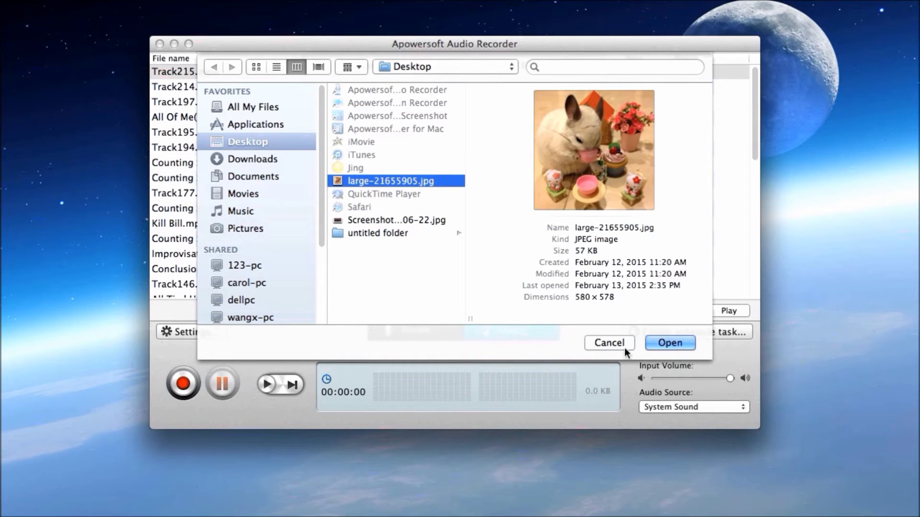
click(660, 343)
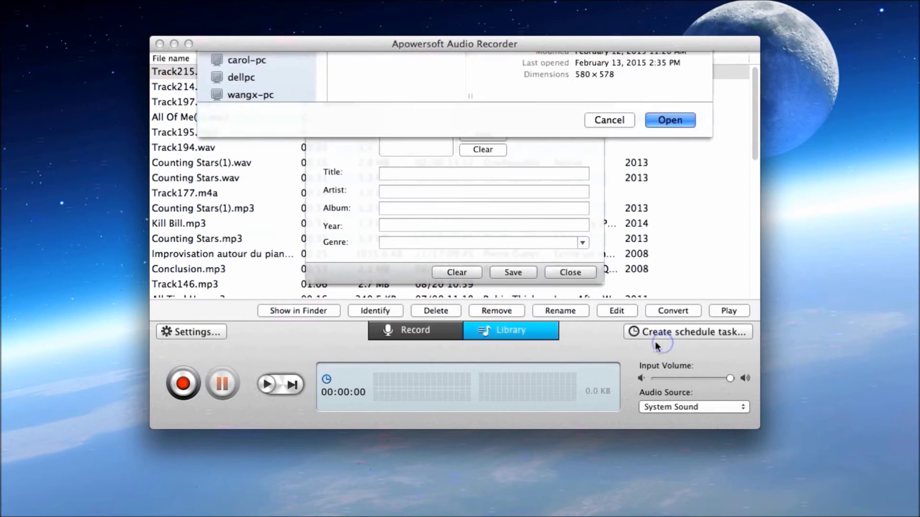
Enter title winter, year 2015 and genre Country, then save and close the editor.
click(400, 179)
text(winter)
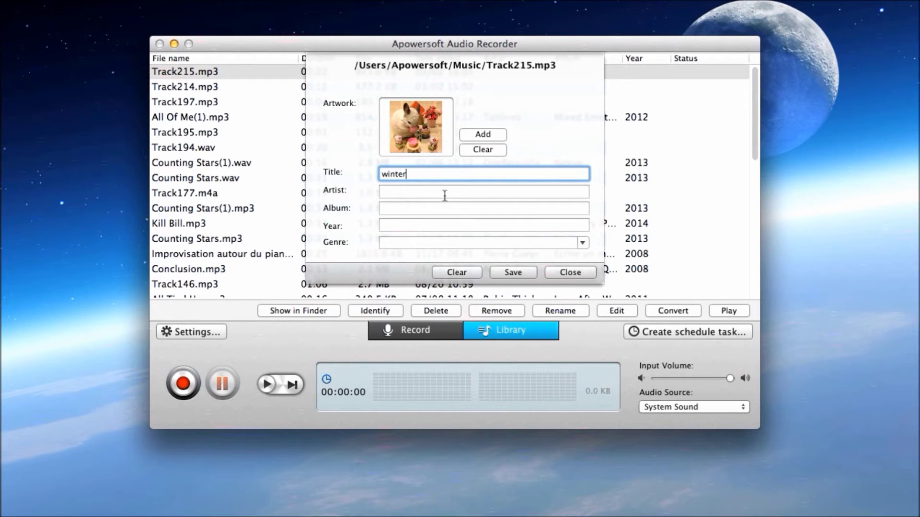
click(424, 208)
click(407, 226)
text(2015)
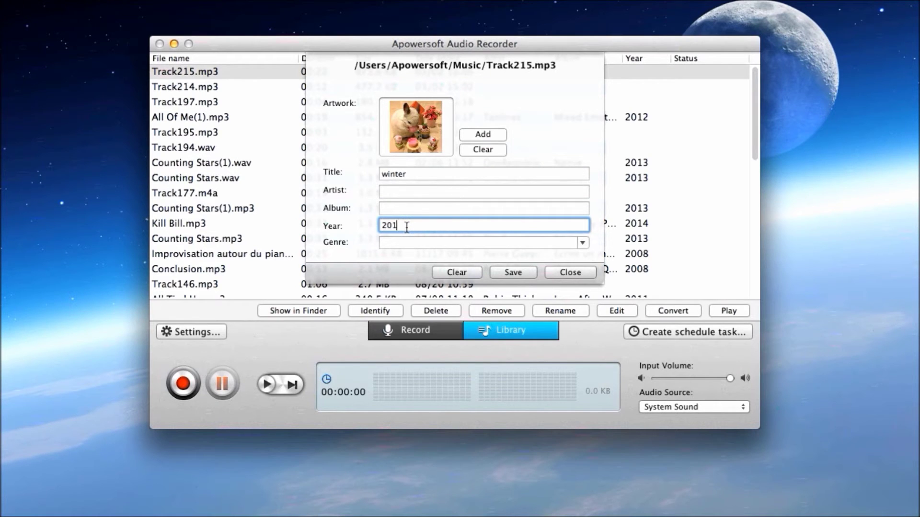
click(586, 244)
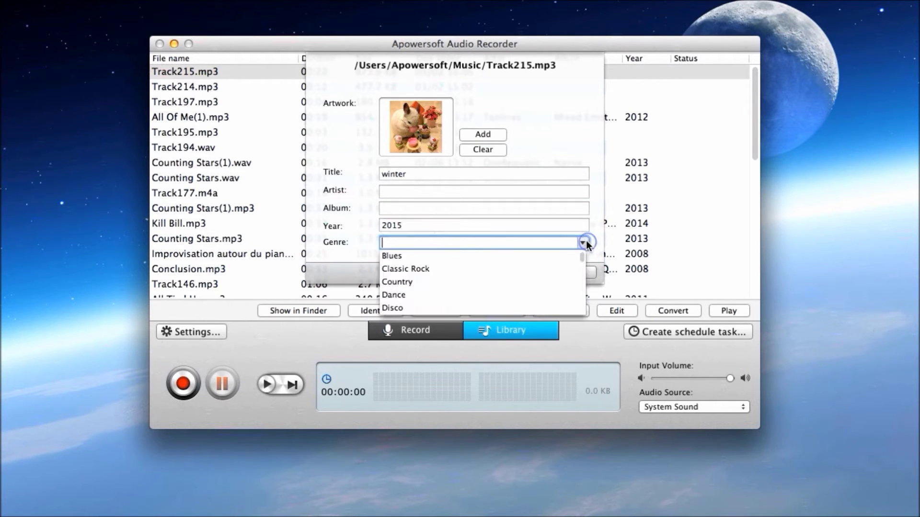
click(413, 279)
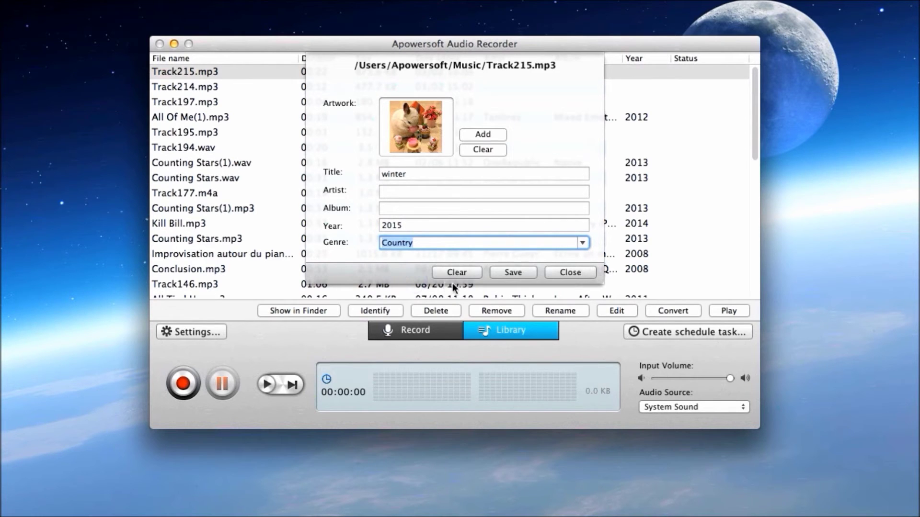
click(509, 272)
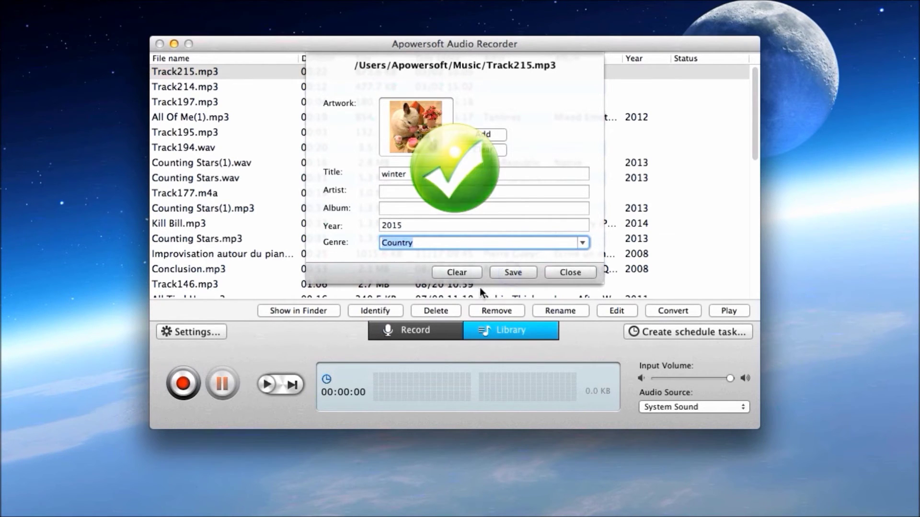
click(571, 272)
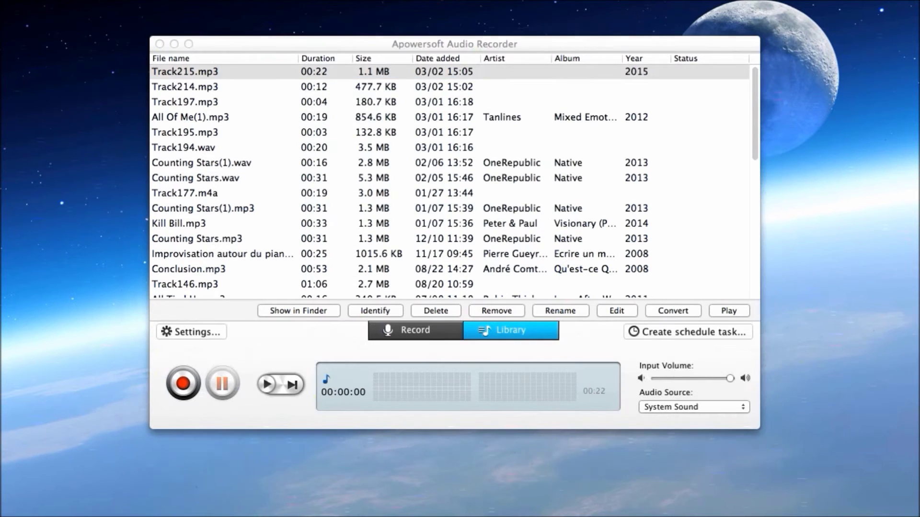
right_click(378, 66)
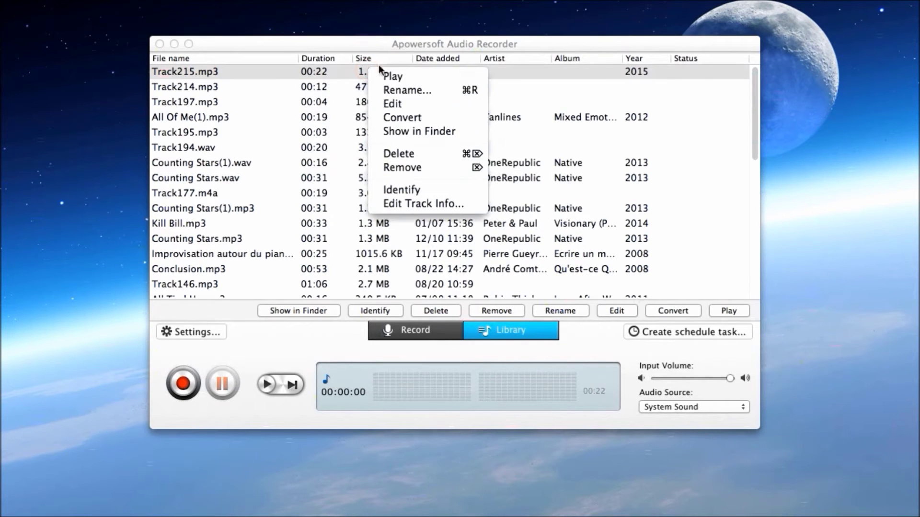
click(406, 129)
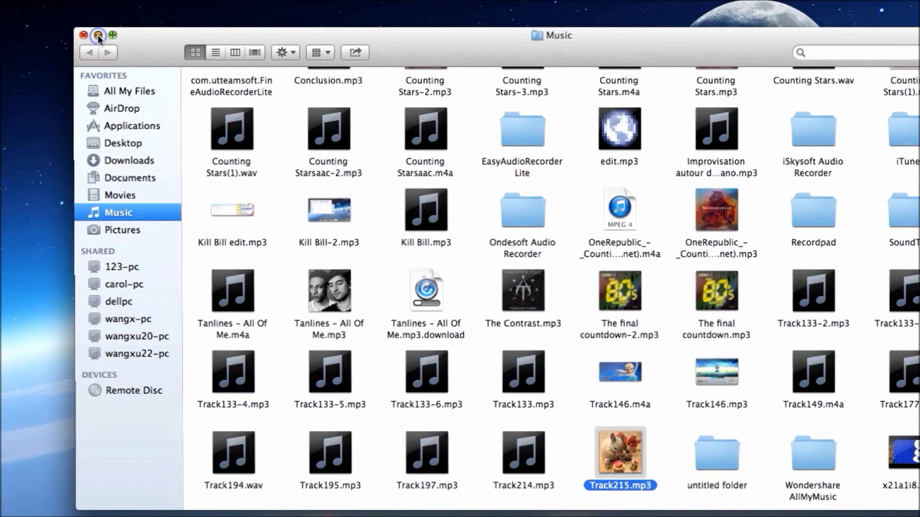
click(82, 35)
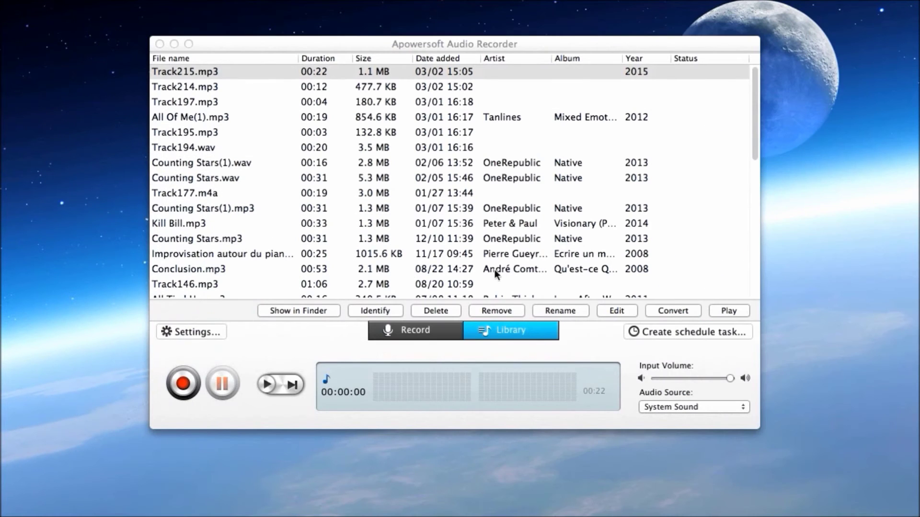
right_click(338, 69)
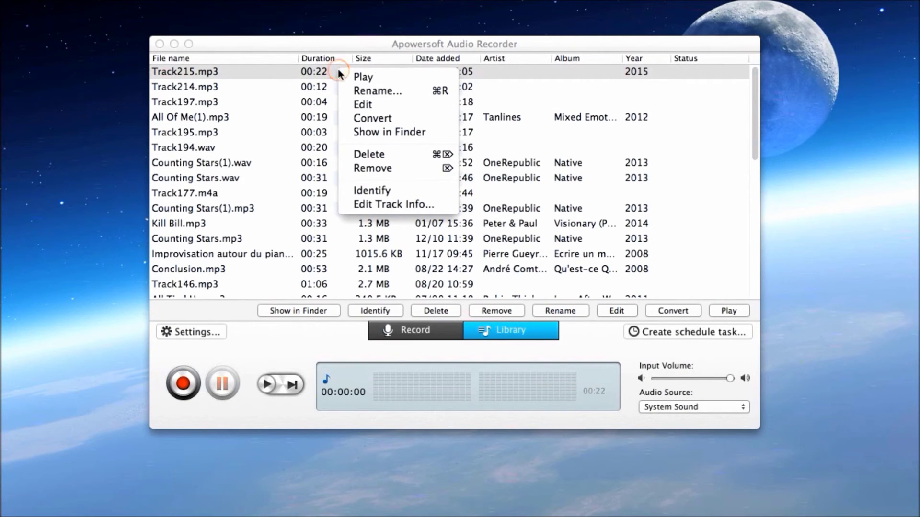
Convert Track215.mp3 to WAV and check Track215.wav in the Music folder.
click(376, 119)
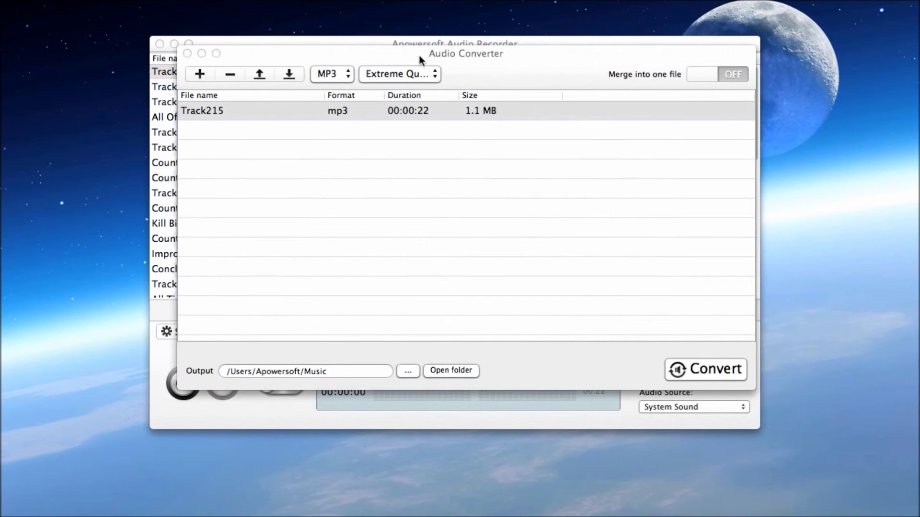
drag(419, 55, 346, 73)
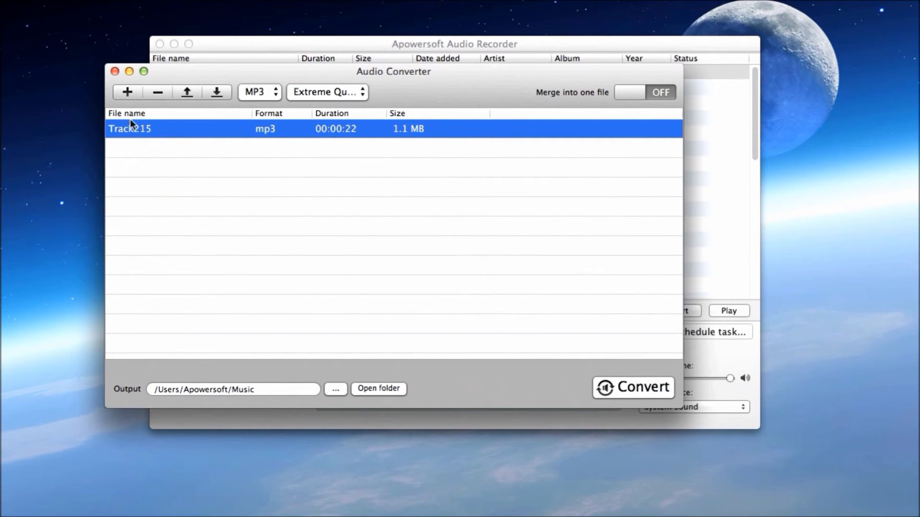
click(254, 90)
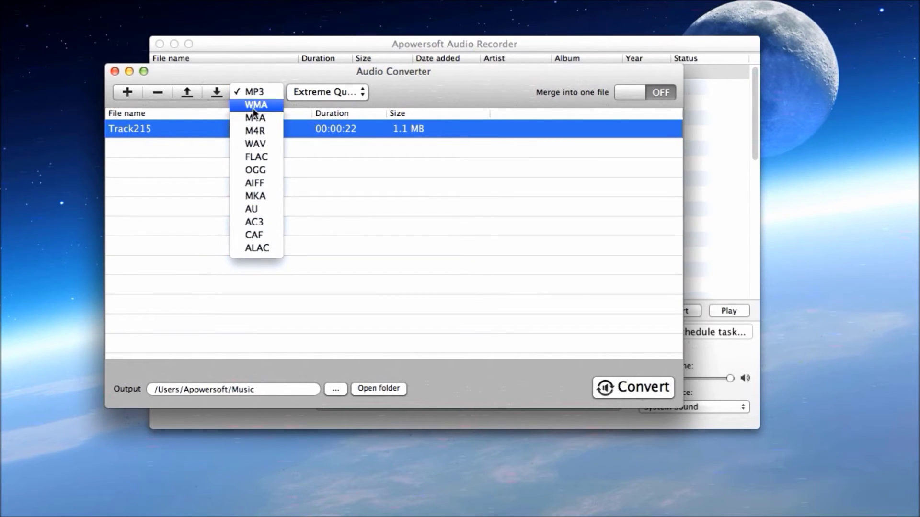
click(254, 145)
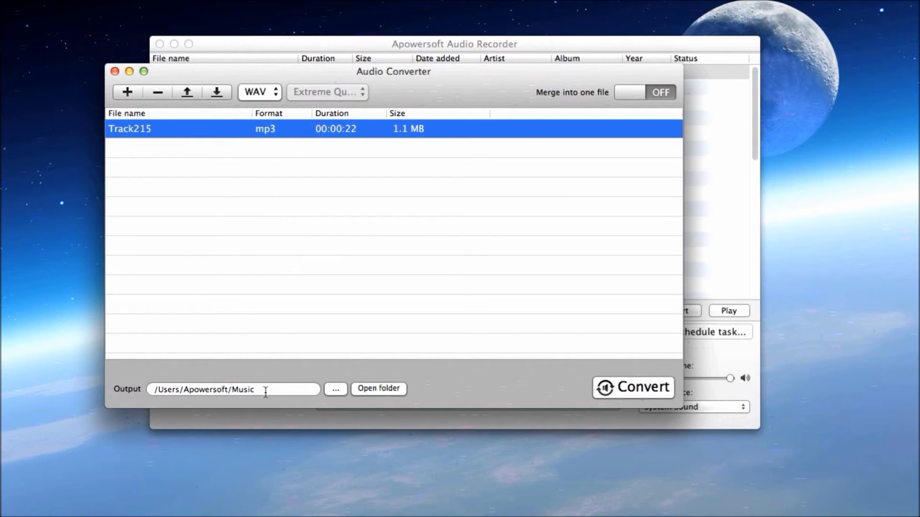
click(619, 392)
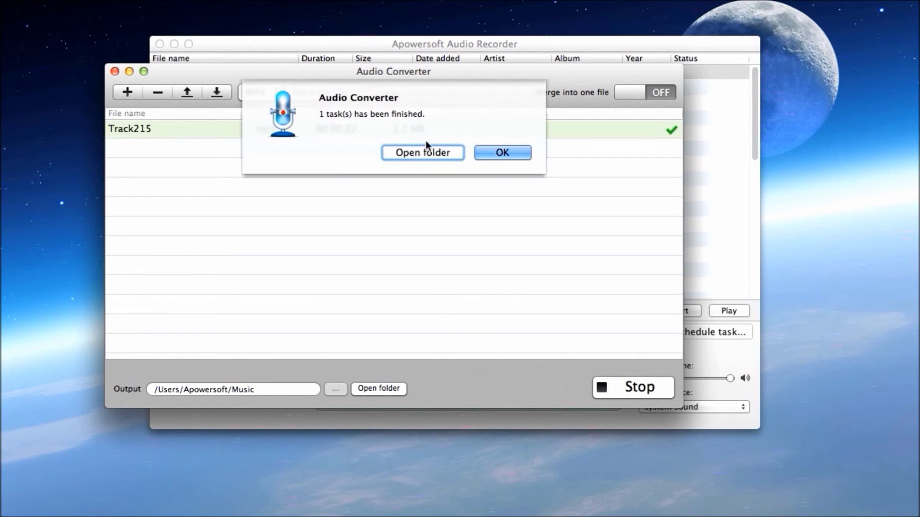
click(431, 150)
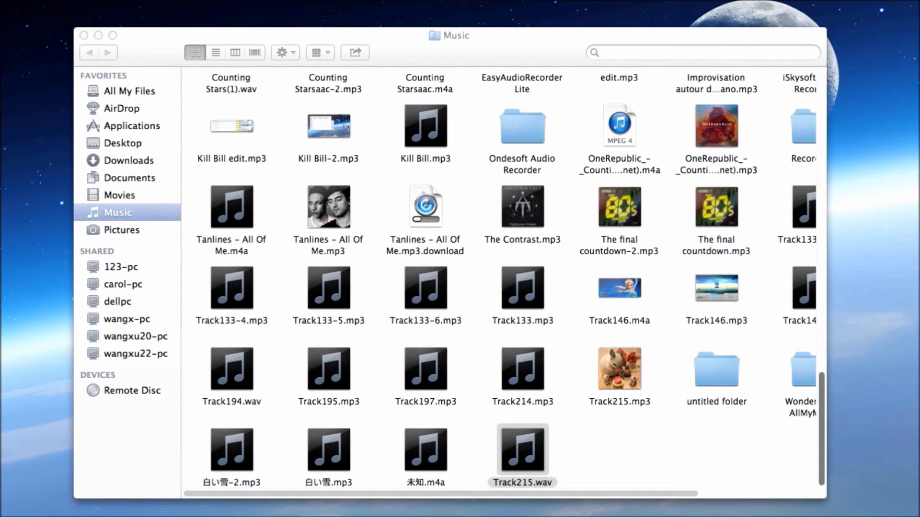
click(98, 34)
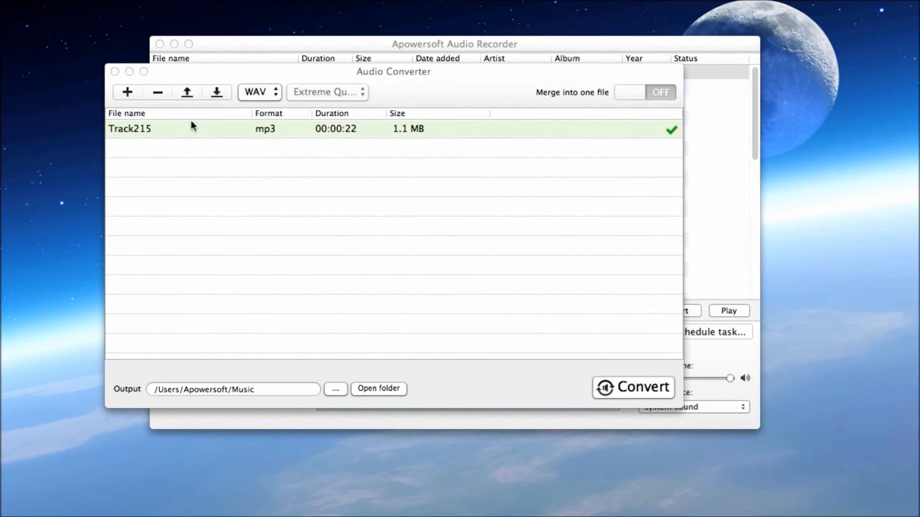
Add Counting Stars.wav above Track215 in the converter and choose M4R output.
click(128, 94)
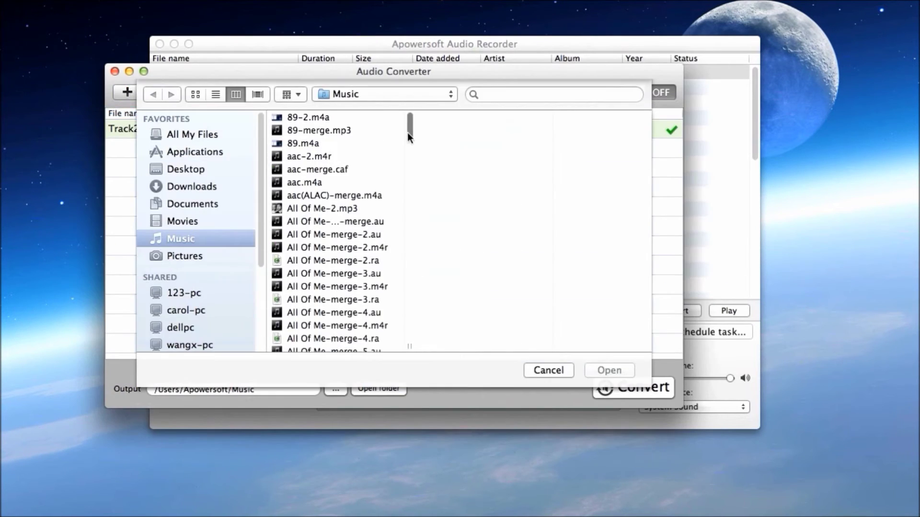
scroll(423, 291, down, 10)
scroll(423, 286, down, 7)
scroll(423, 286, down, 2)
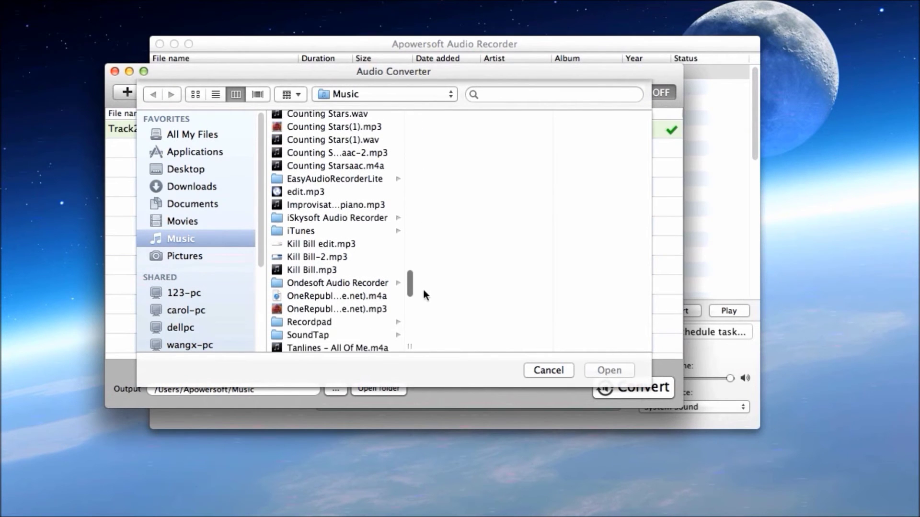
scroll(423, 288, up, 8)
scroll(418, 275, up, 2)
click(328, 227)
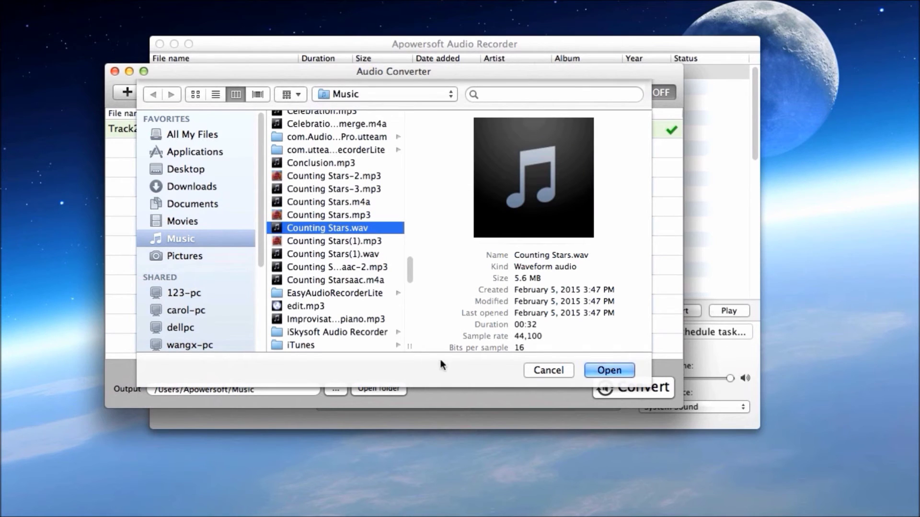
click(604, 370)
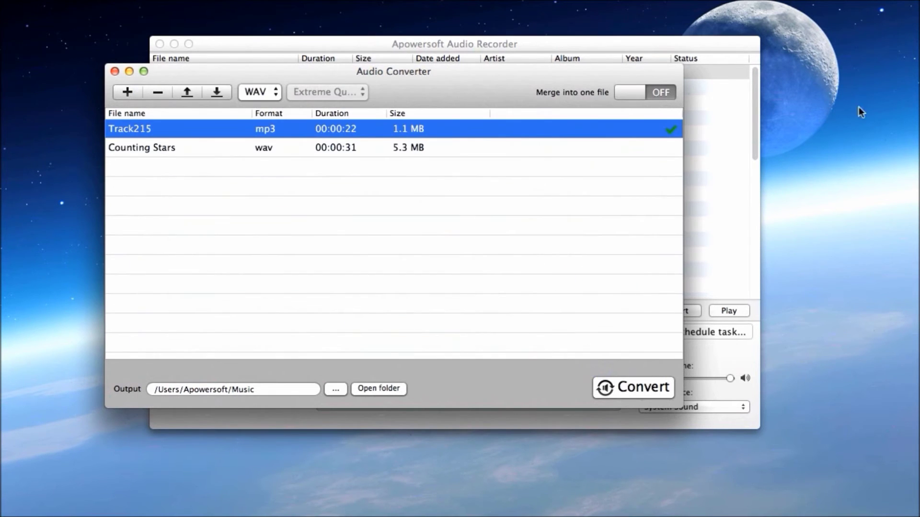
click(211, 152)
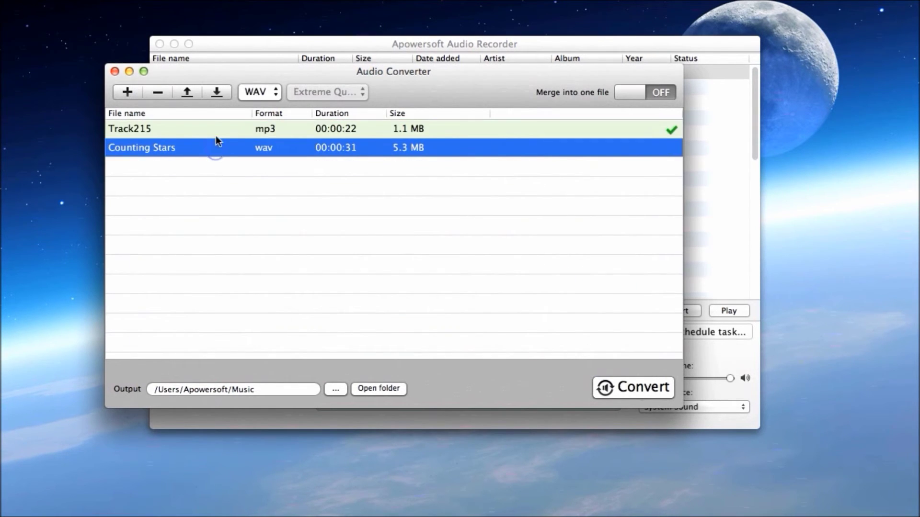
drag(216, 152, 224, 141)
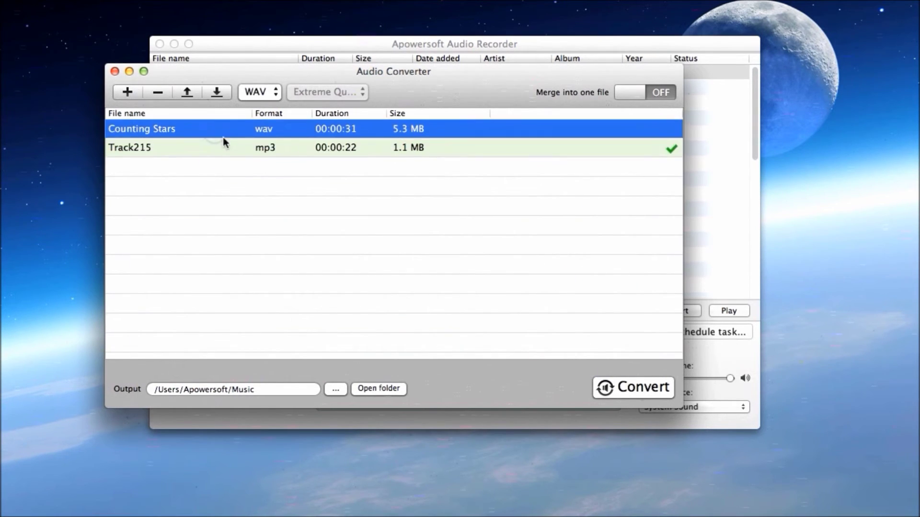
click(263, 98)
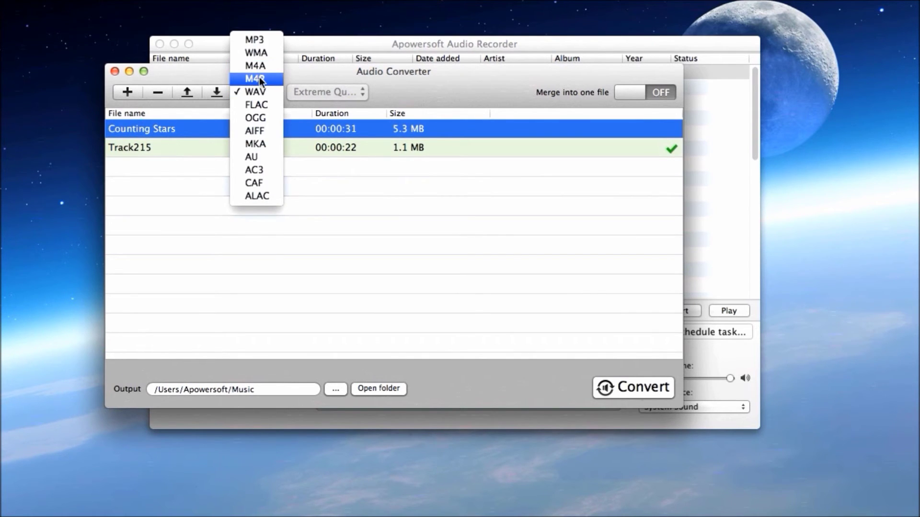
click(259, 79)
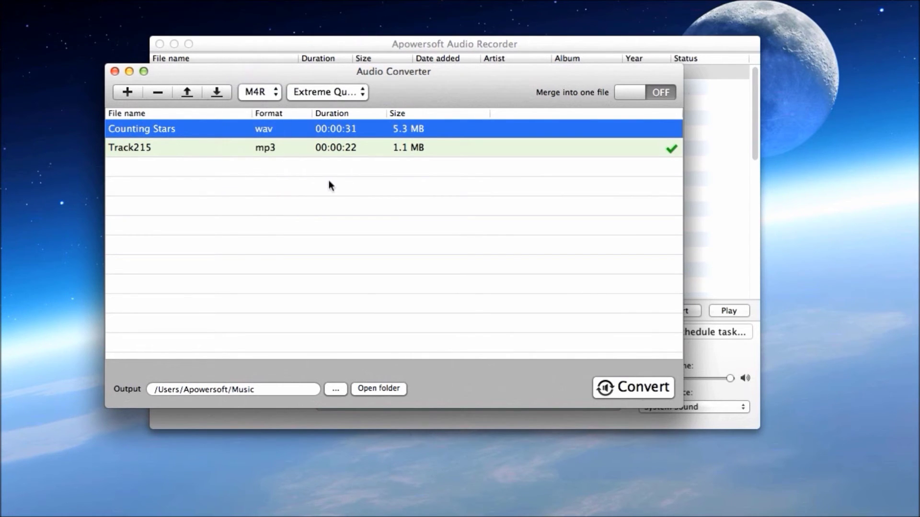
click(339, 96)
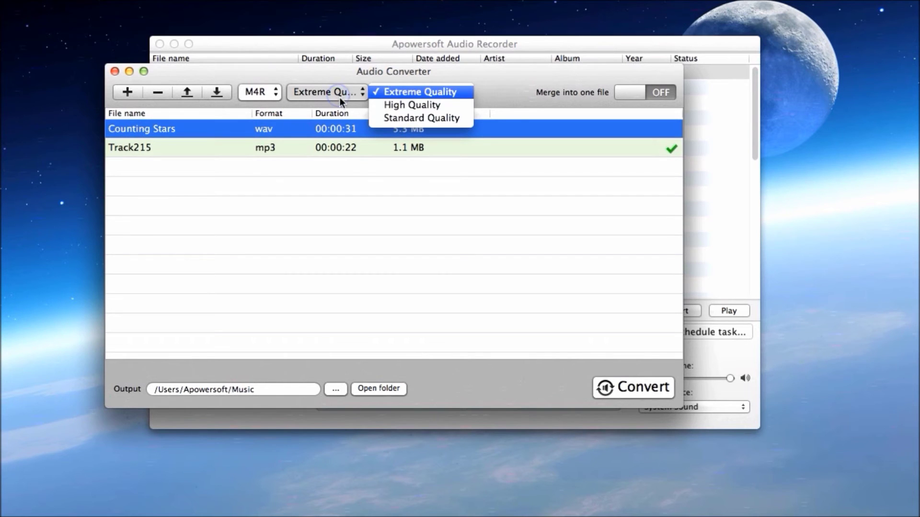
Keep Extreme Quality, turn on Merge into one file, and convert both tracks.
click(410, 93)
click(624, 92)
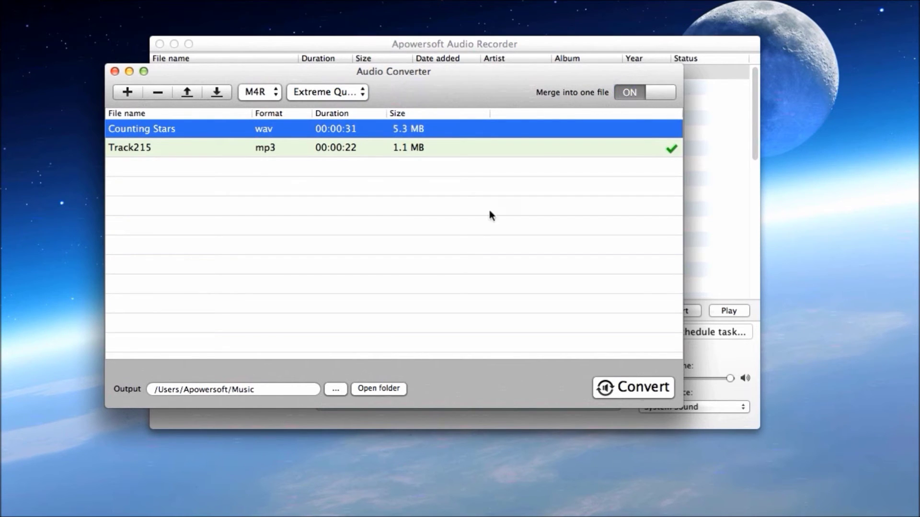
click(618, 391)
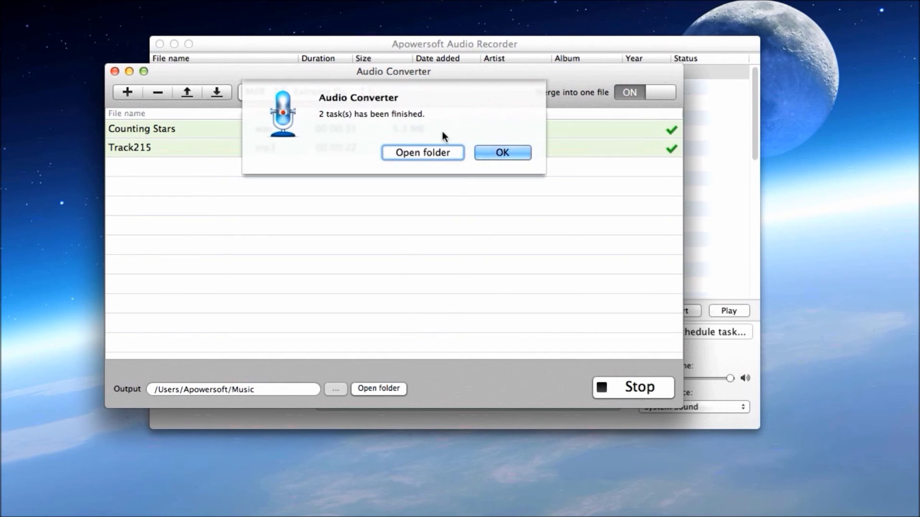
click(432, 153)
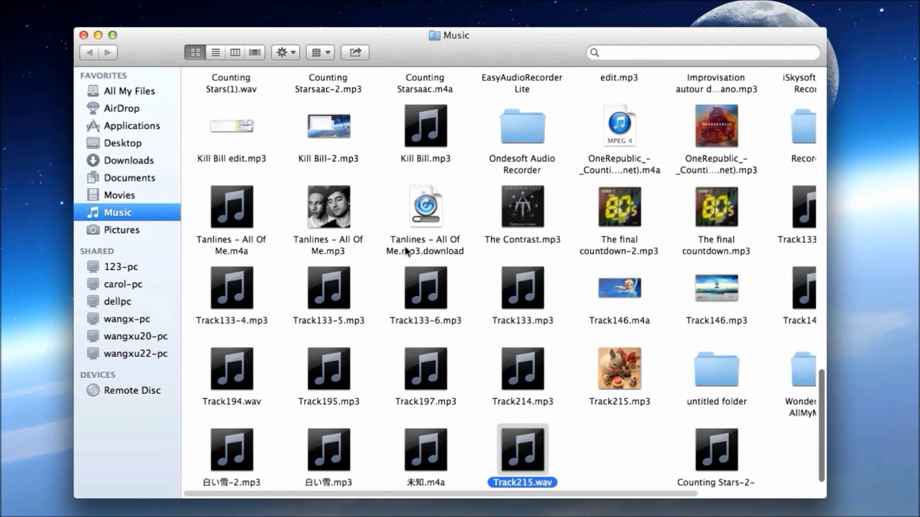
Select the merged Counting Stars-2-merge.m4r in the Music folder, then minimize Finder.
click(643, 460)
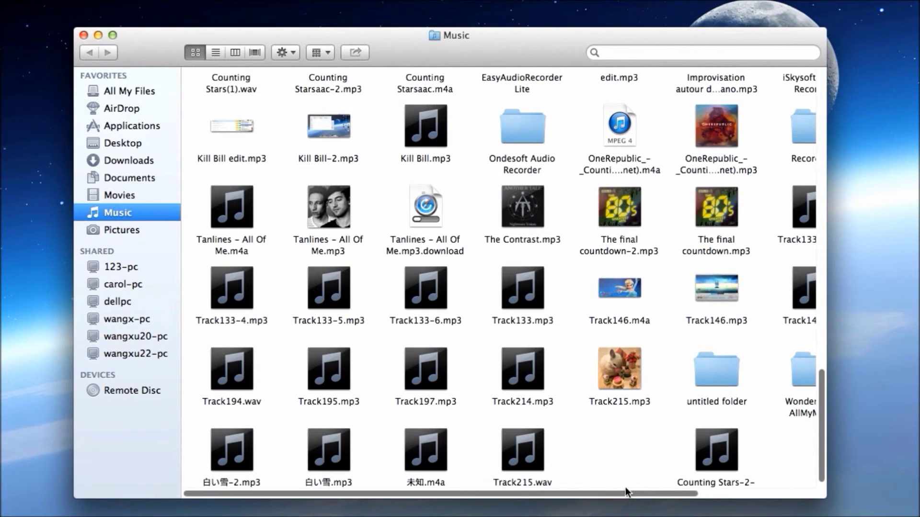
drag(626, 493, 689, 495)
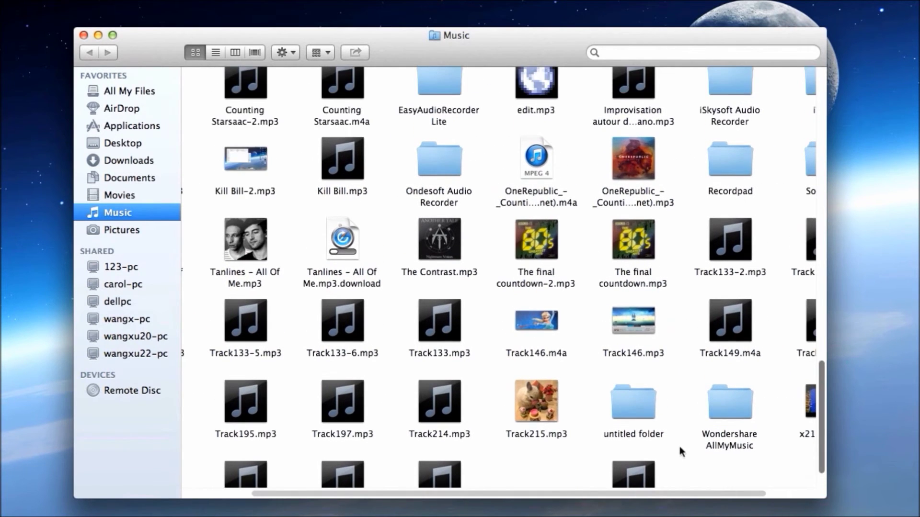
scroll(679, 446, down, 2)
click(616, 474)
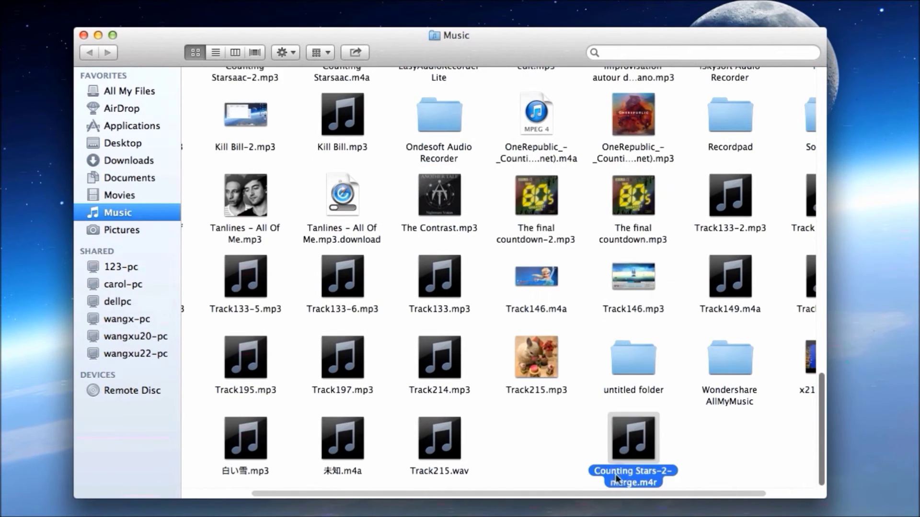
click(98, 34)
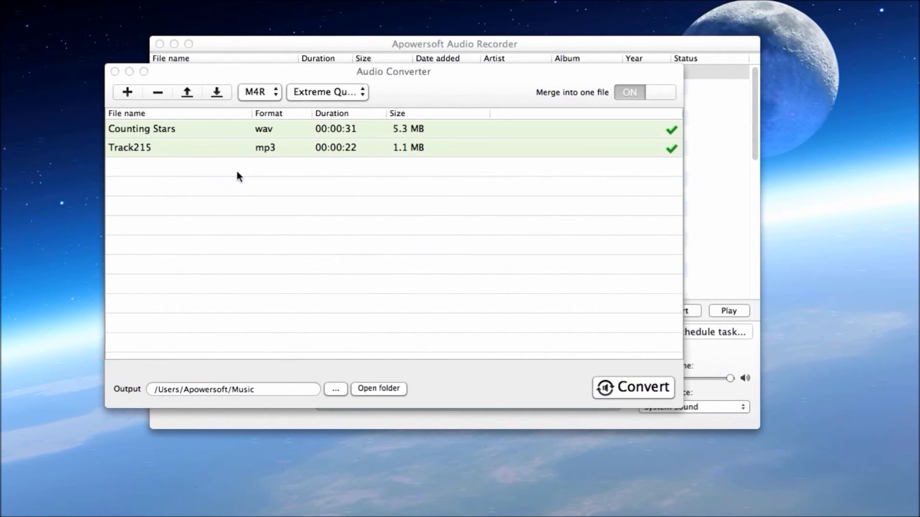
Close the converter and load All Of Me(1).mp3 into the Audio Editor.
click(114, 72)
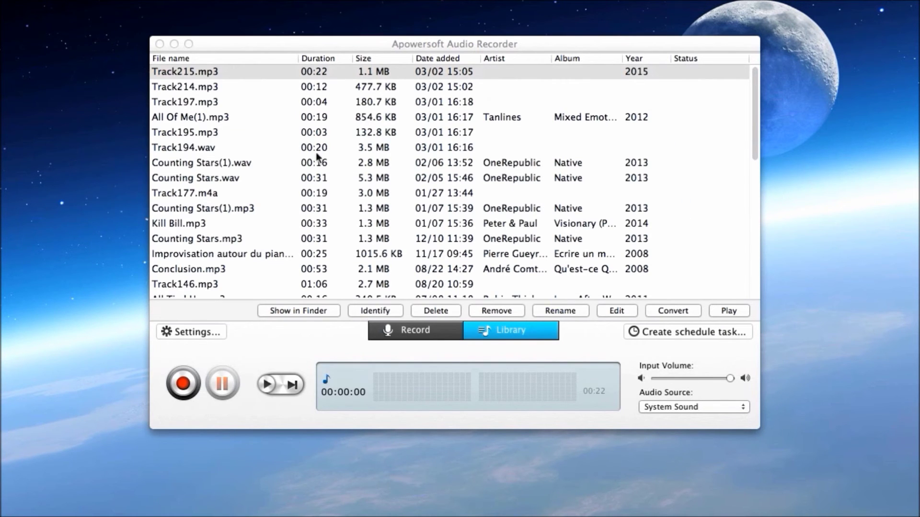
click(292, 118)
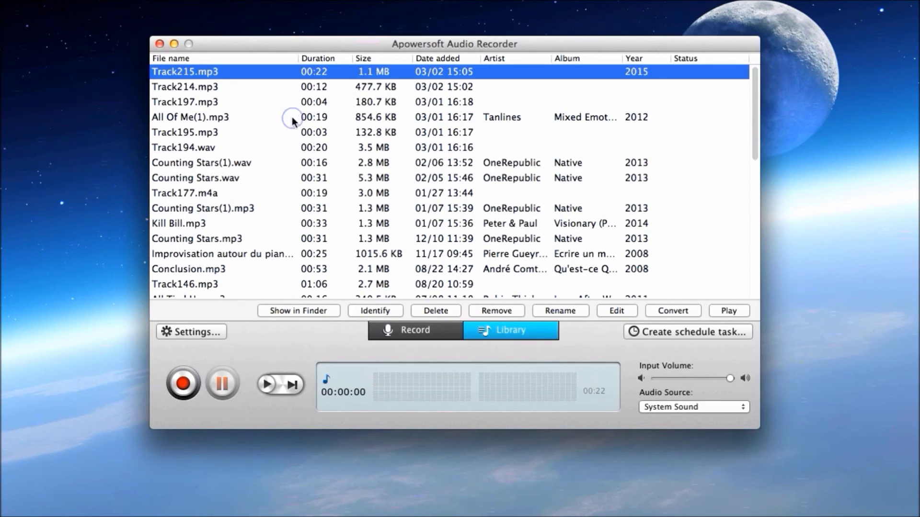
click(310, 117)
click(613, 311)
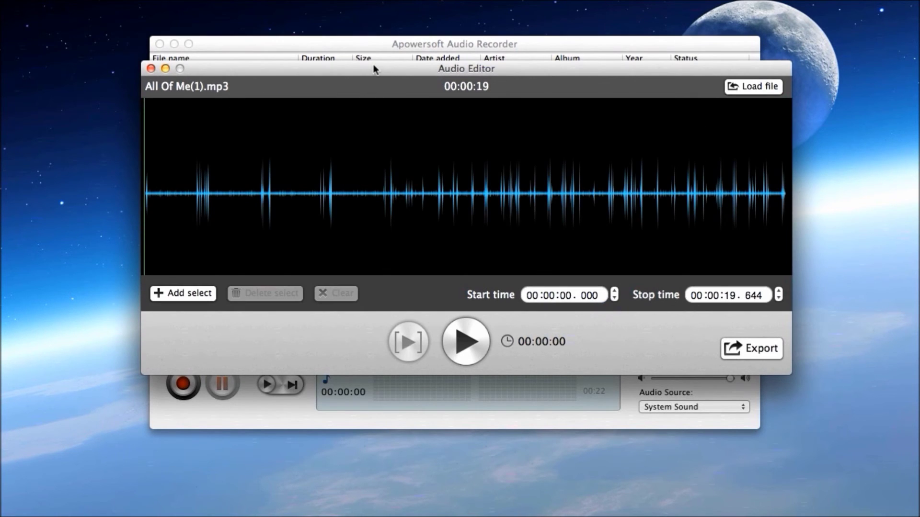
Mark the first section of All Of Me(1) from about 3.3 to 5.1 seconds.
drag(373, 64, 312, 83)
click(196, 207)
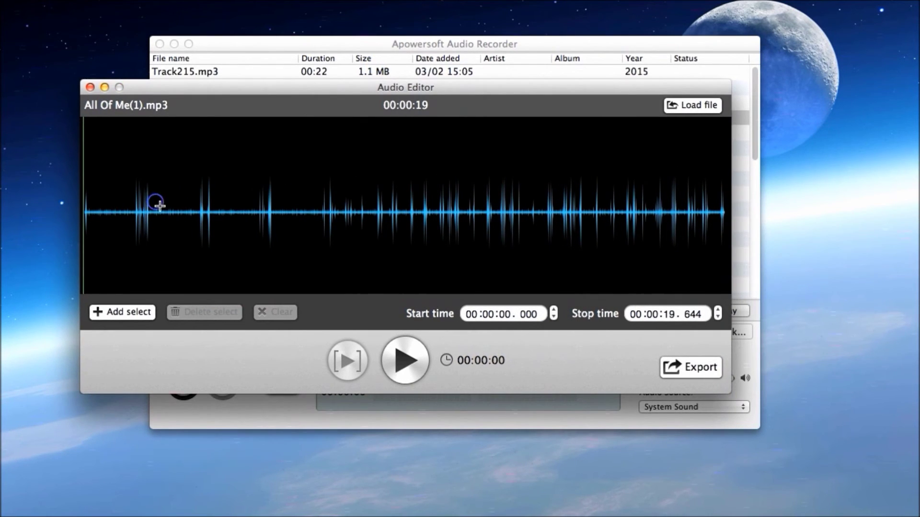
click(117, 314)
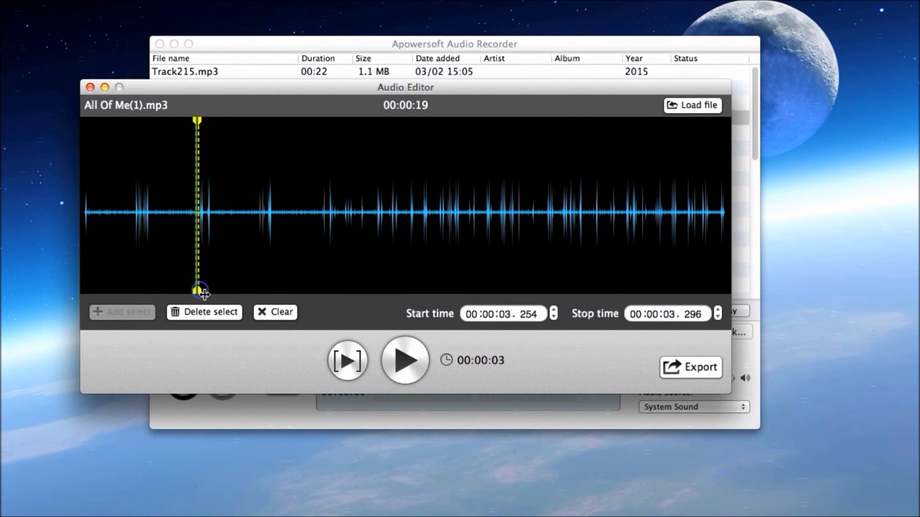
drag(203, 292, 261, 292)
click(380, 271)
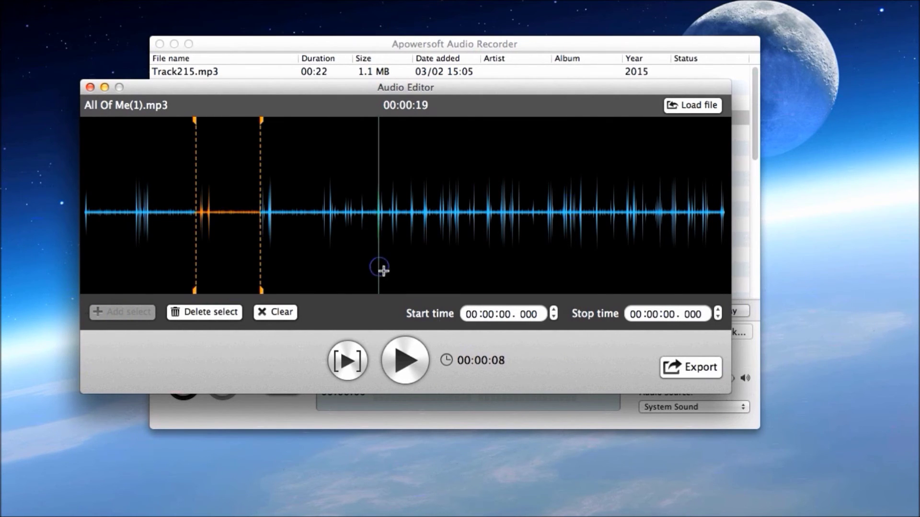
Mark a second section near eight seconds, then delete it as wrong.
click(184, 314)
click(140, 312)
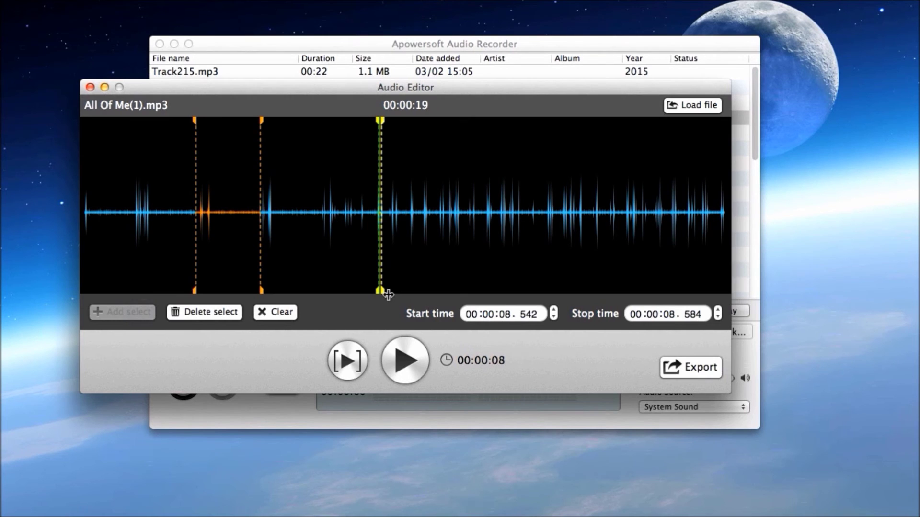
drag(389, 294, 438, 292)
click(523, 268)
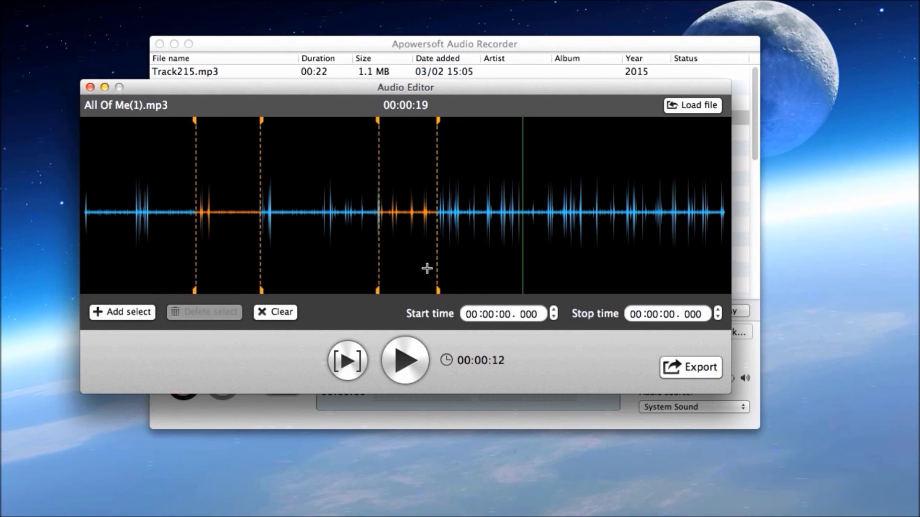
click(419, 267)
click(216, 314)
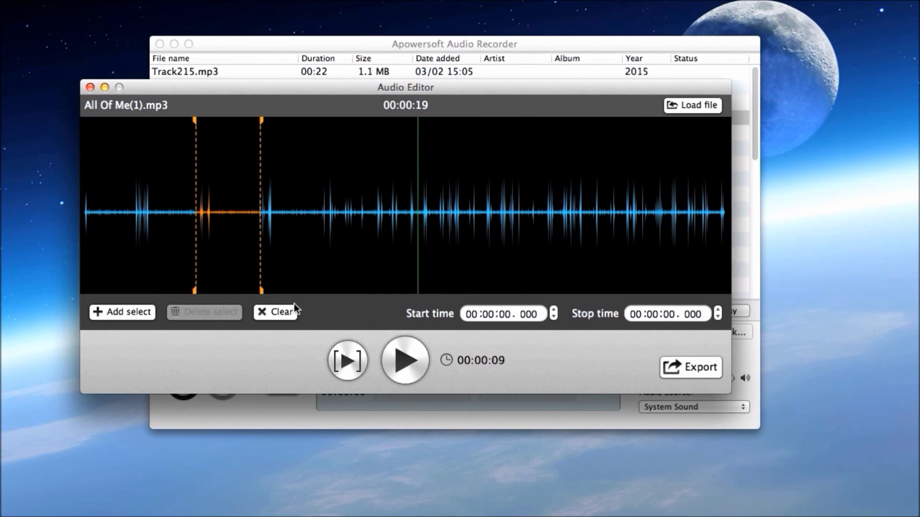
Mark a new section ending at 11.679 seconds and adjust its start time.
click(118, 314)
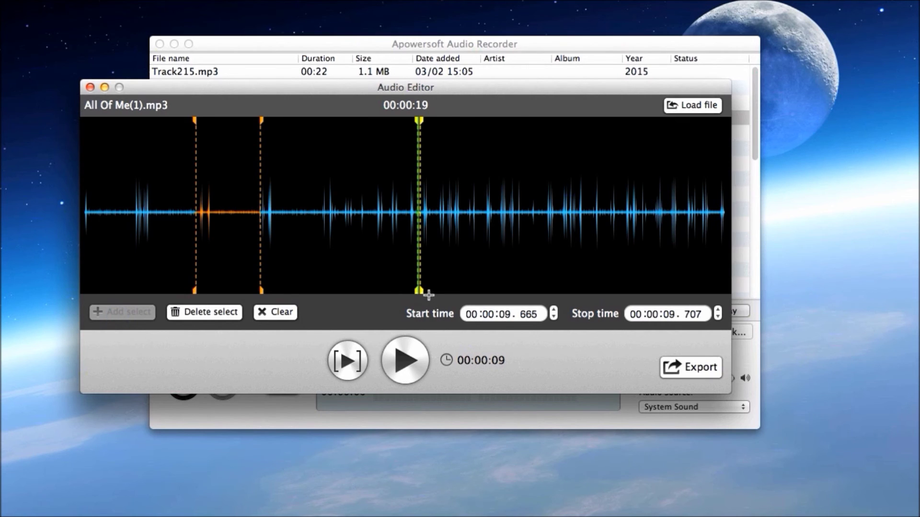
drag(424, 293, 489, 292)
click(455, 254)
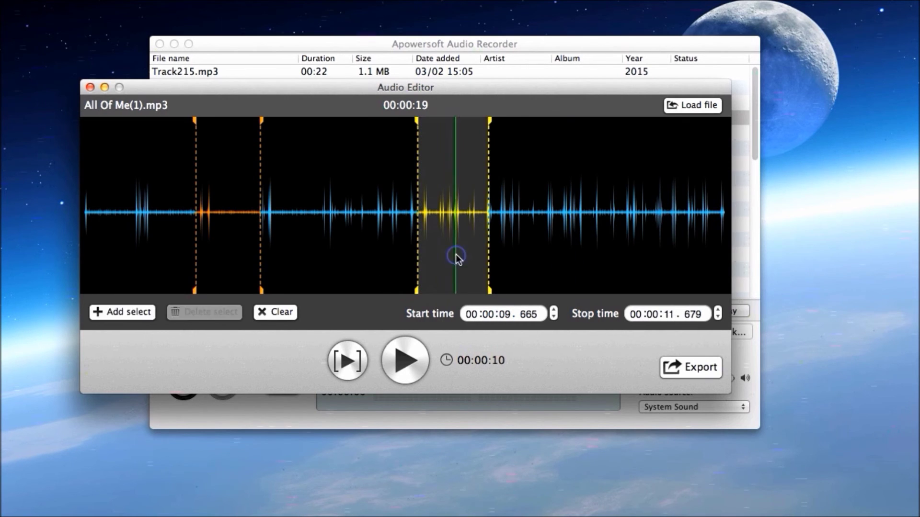
click(506, 314)
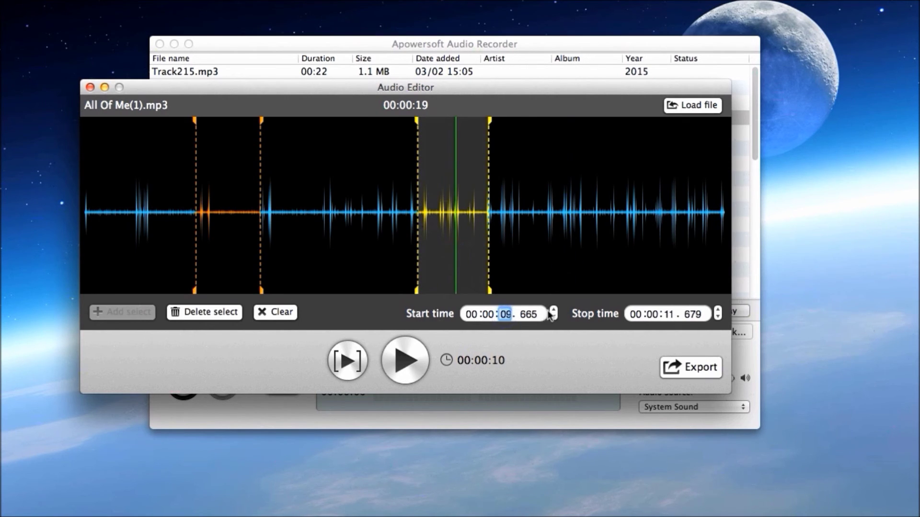
click(554, 310)
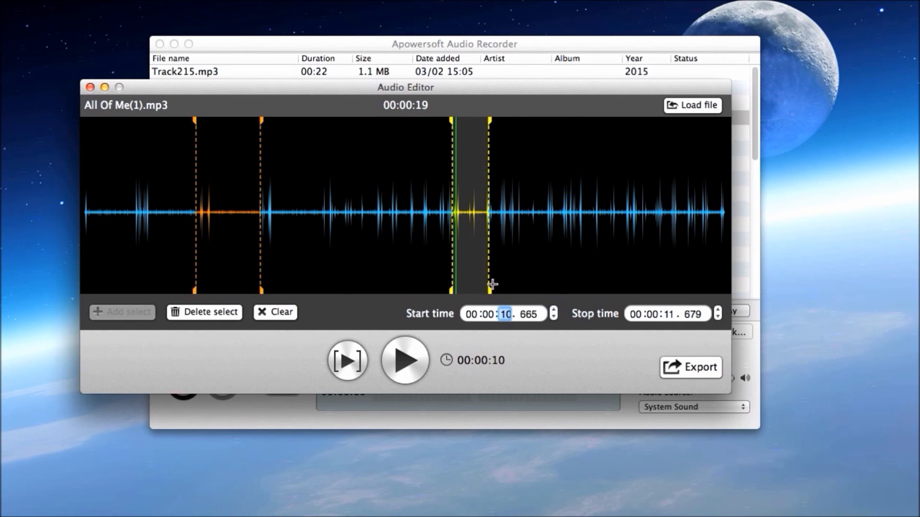
click(553, 318)
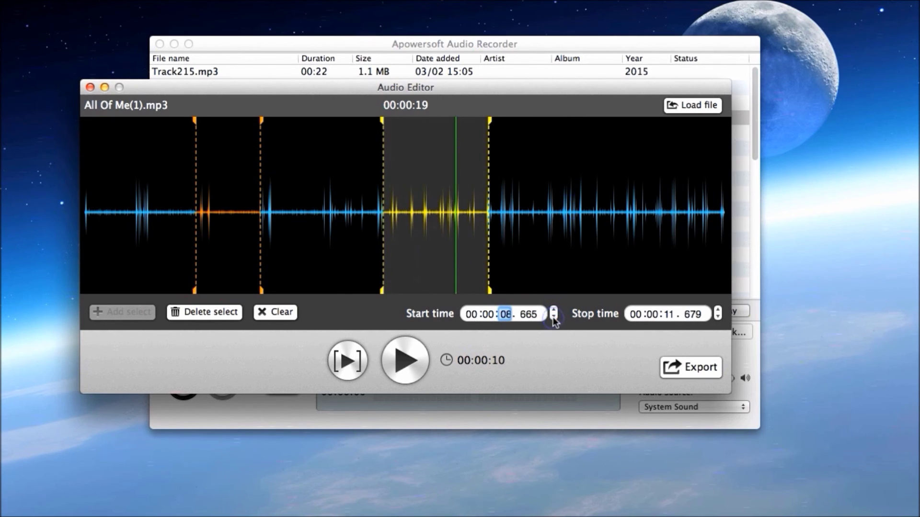
click(566, 254)
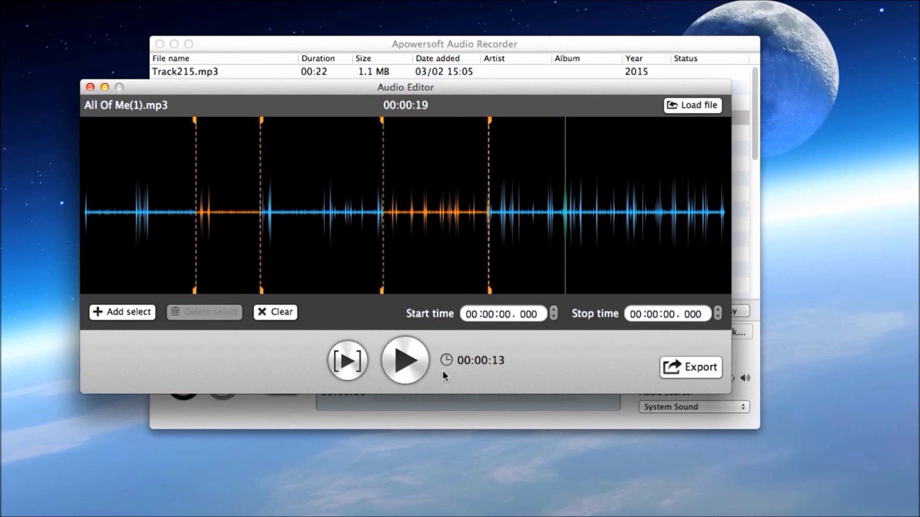
Export the marked All Of Me clips as one merged MP3 into Music.
click(683, 369)
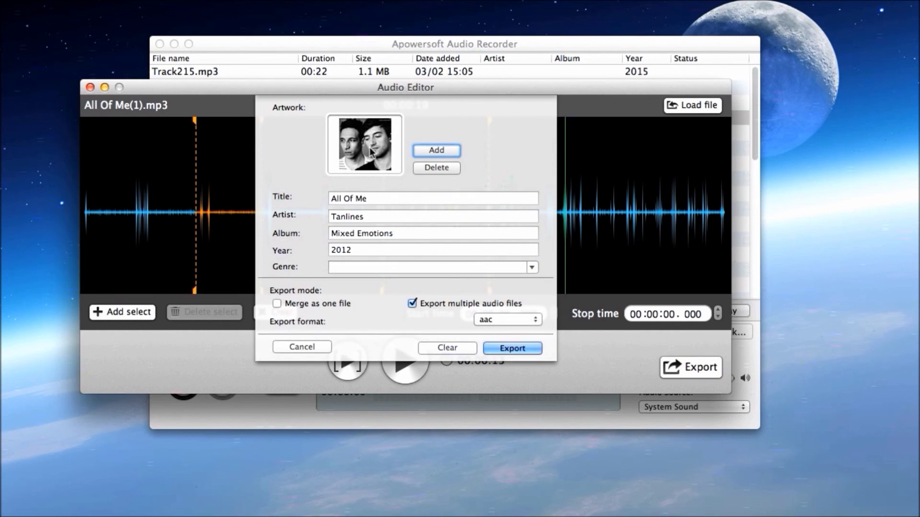
click(493, 318)
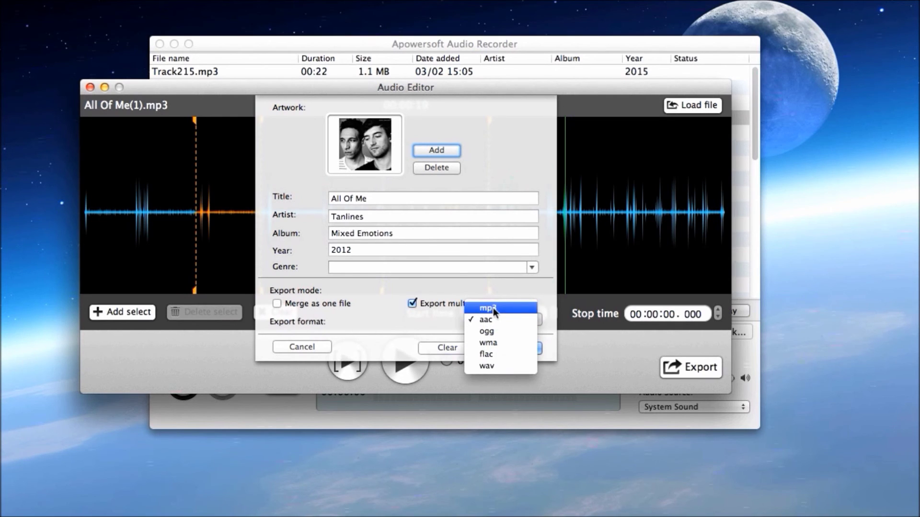
click(493, 308)
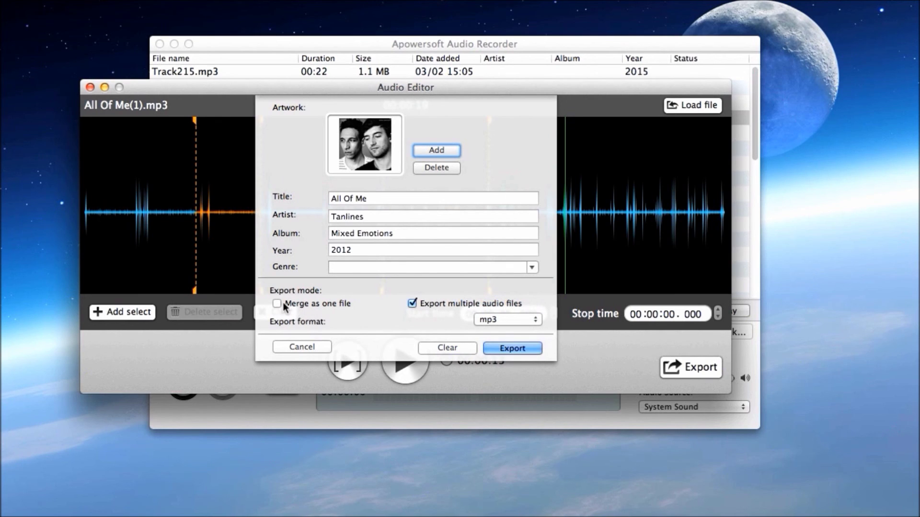
click(319, 304)
click(521, 347)
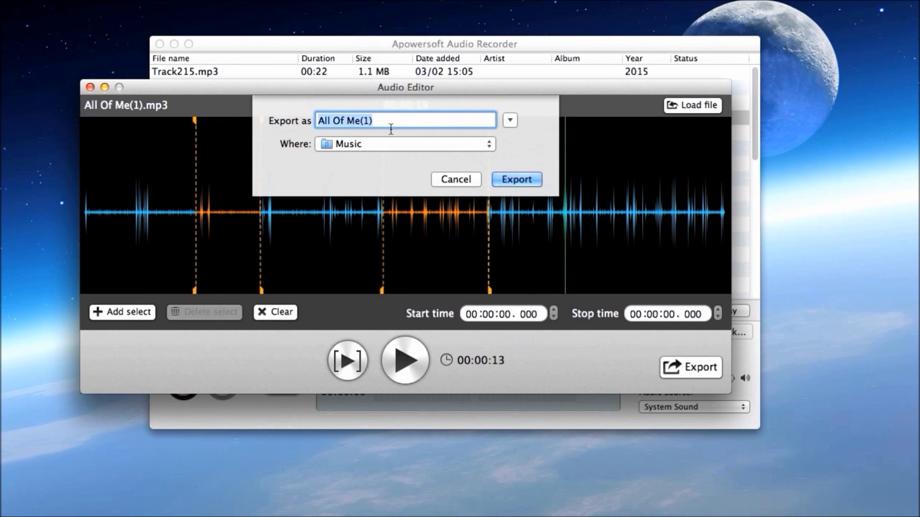
click(508, 179)
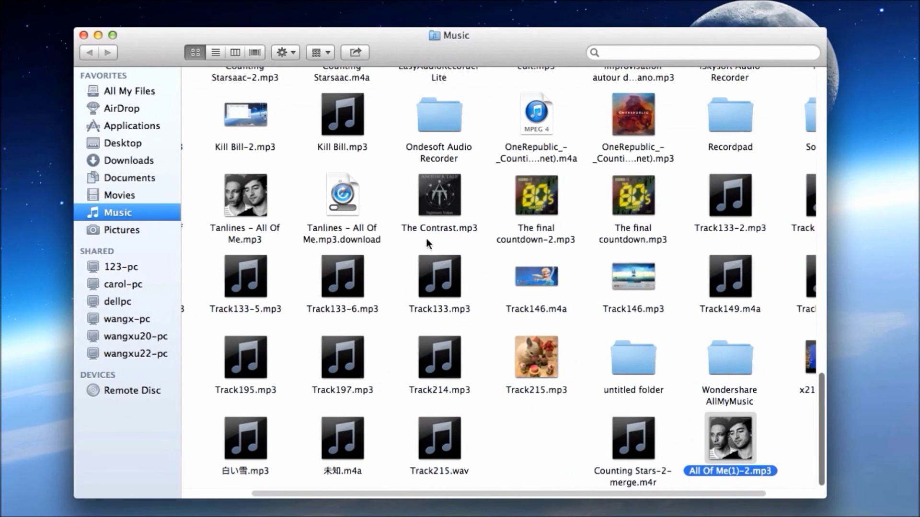
Preview All Of Me(1)-2.mp3 in the Music folder, then close that window.
drag(513, 495, 561, 495)
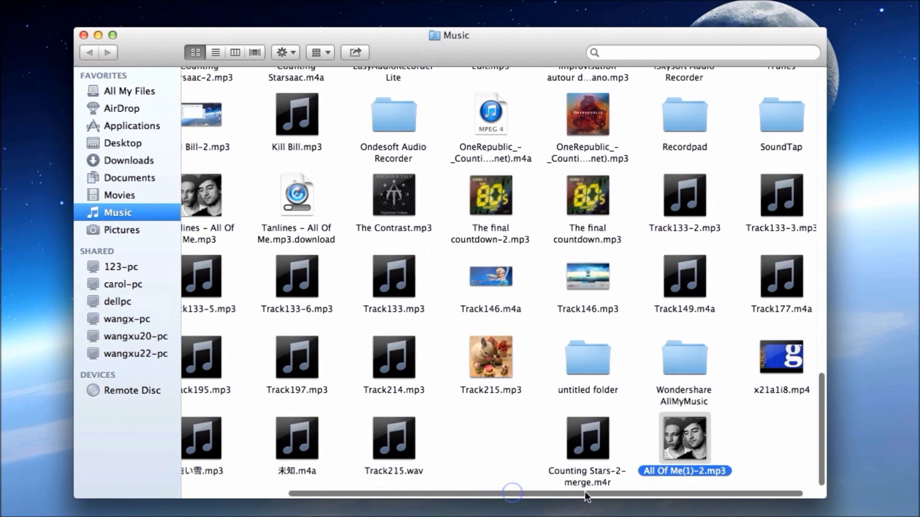
click(671, 437)
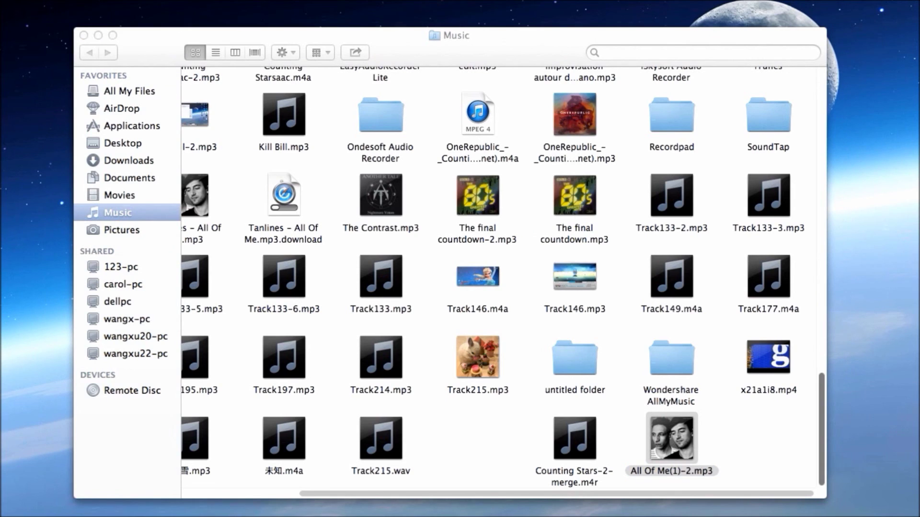
click(83, 35)
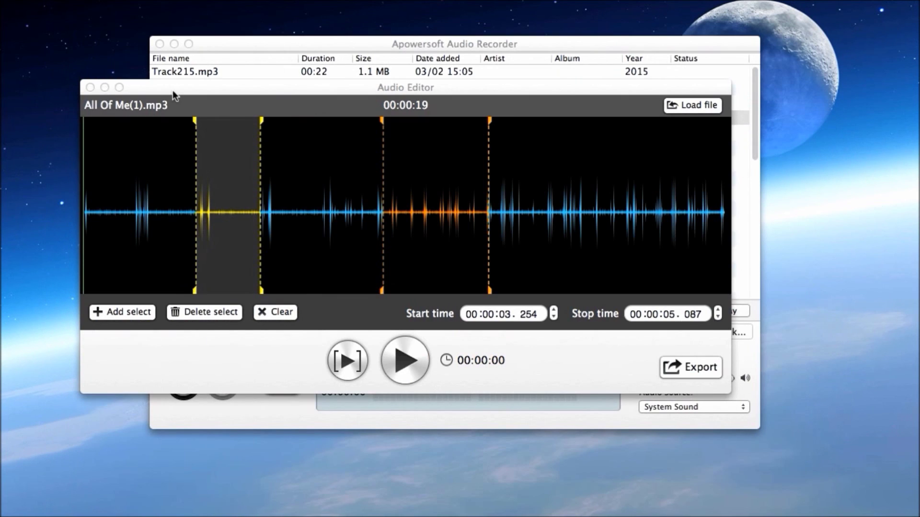
Close the All Of Me(1).mp3 editor window to return to the recordings library.
click(90, 88)
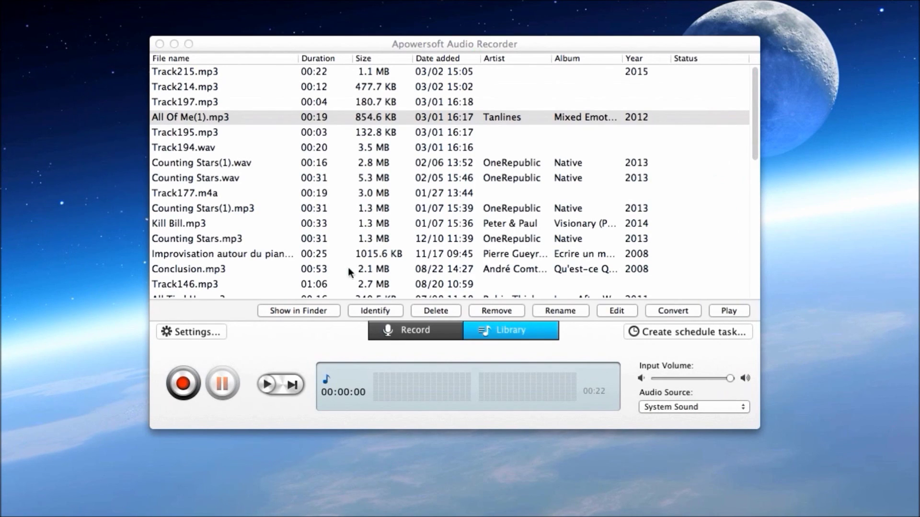